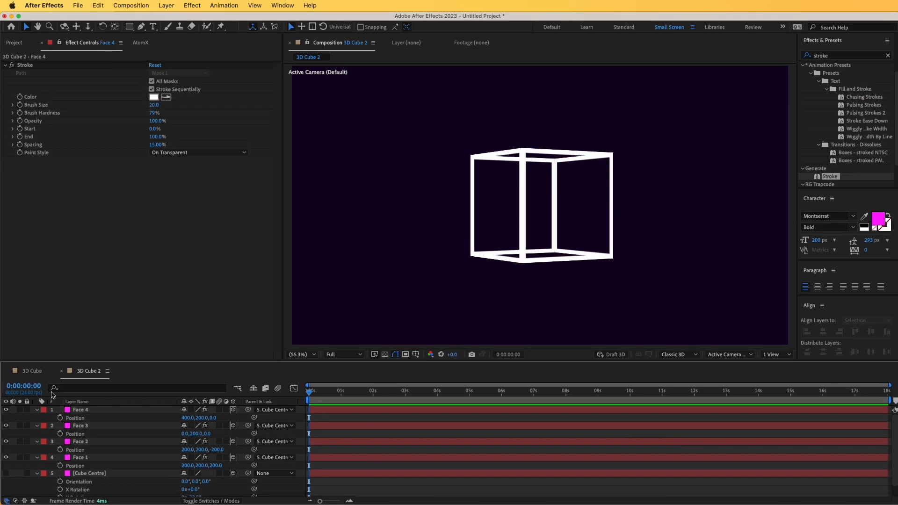
# Rotate the Cube Centre layer to about 78° in X and 6° in Y in the 3D Cube 2 composition
pyautogui.press('r')
pyautogui.moveTo(195, 461); pyautogui.dragTo(486, 192)
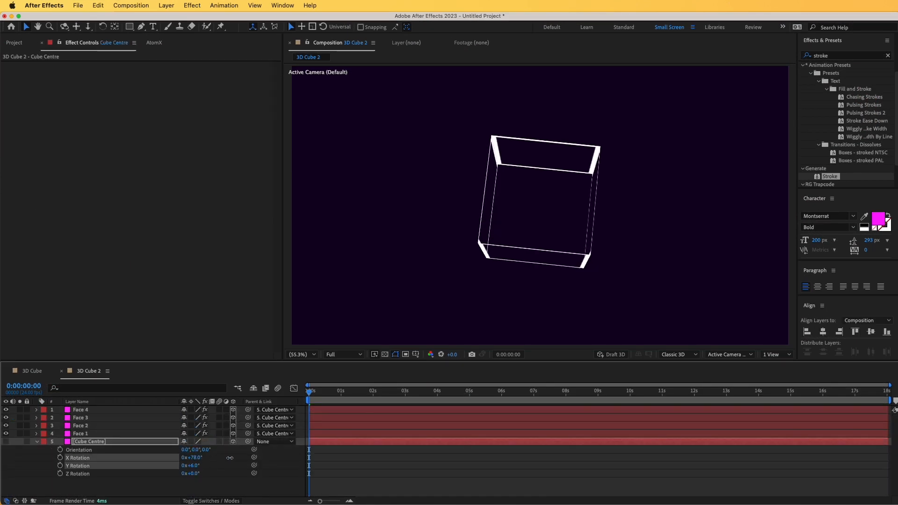
# Turn on the collapse transformations switch for the four face layers and rotate Cube Centre further about Y
pyautogui.click(95, 410)
pyautogui.keyDown('shift'); pyautogui.click(84, 433); pyautogui.keyUp('shift')
pyautogui.click(191, 410)
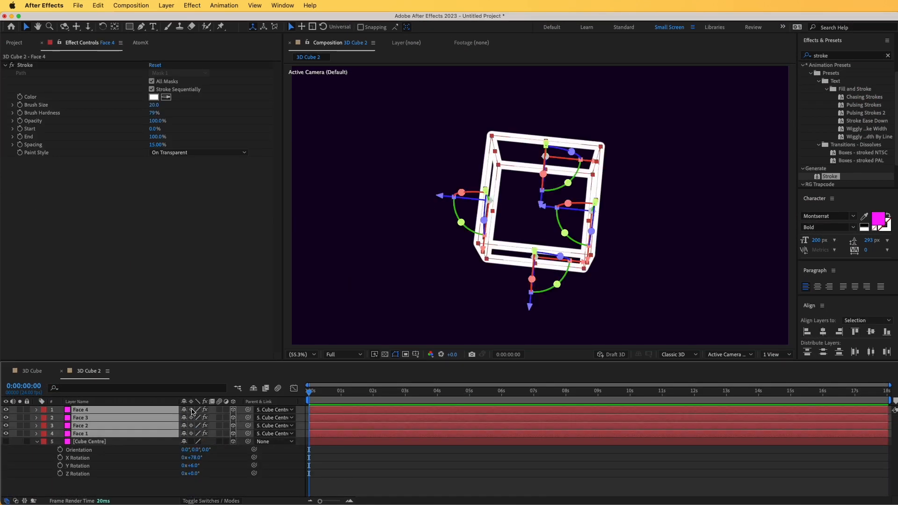
pyautogui.click(180, 479)
pyautogui.moveTo(195, 466); pyautogui.dragTo(117, 466)
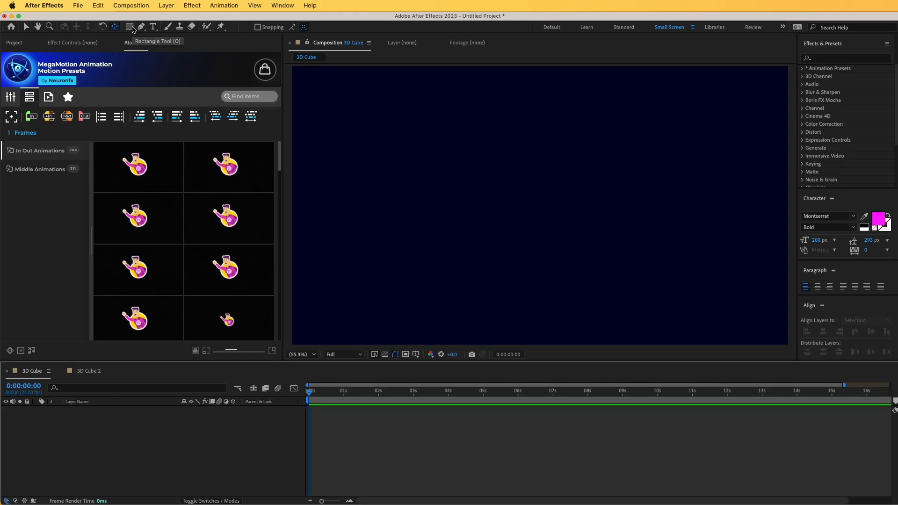
# Draw a magenta-outlined rectangle about 566 by 349 px near the middle of the 3D Cube composition
pyautogui.click(129, 28)
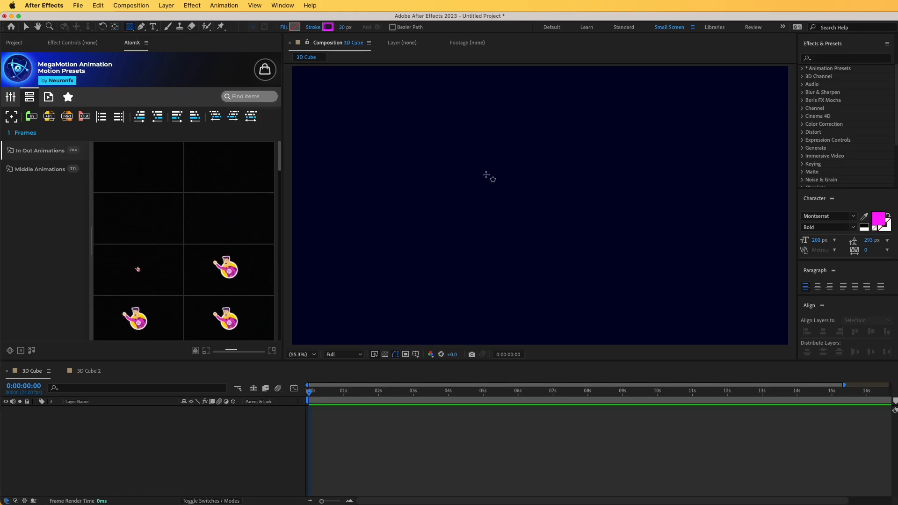
pyautogui.moveTo(466, 158); pyautogui.dragTo(613, 249)
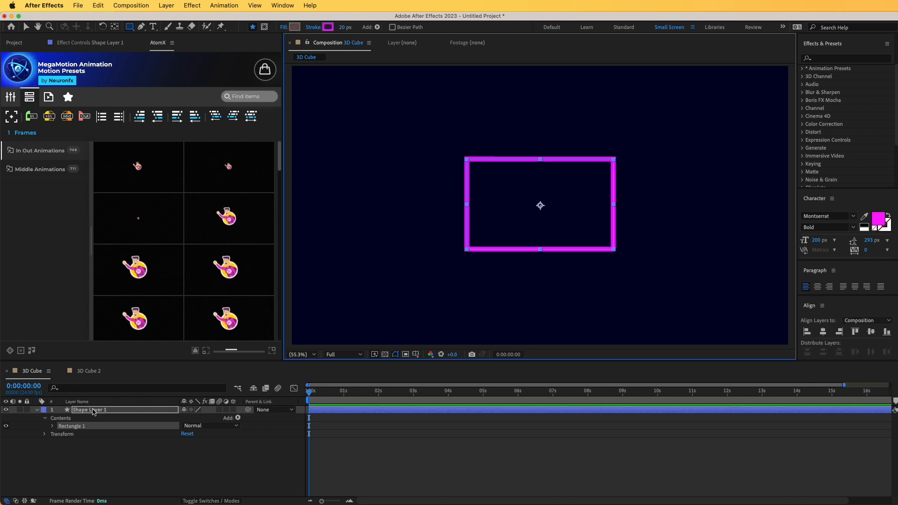
# Set the rectangle path's size to 400 by 400 and constrain its proportions
pyautogui.click(53, 426)
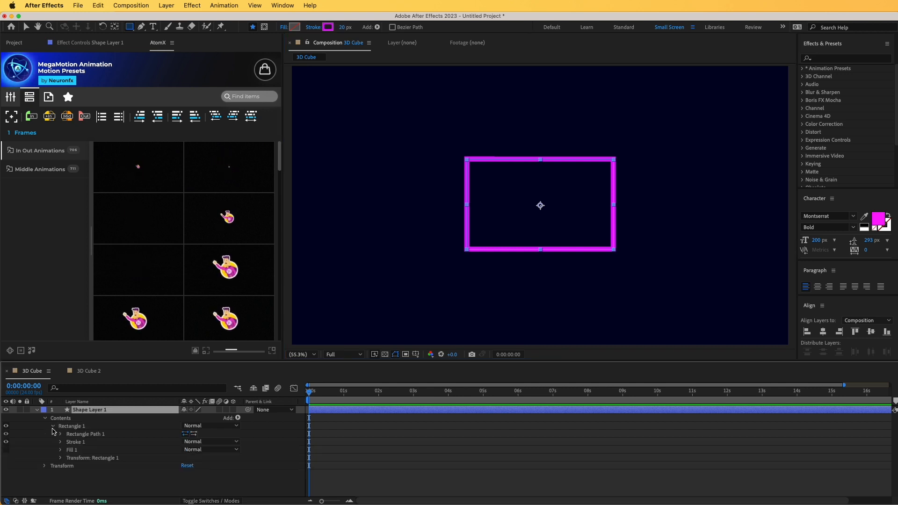
pyautogui.click(60, 434)
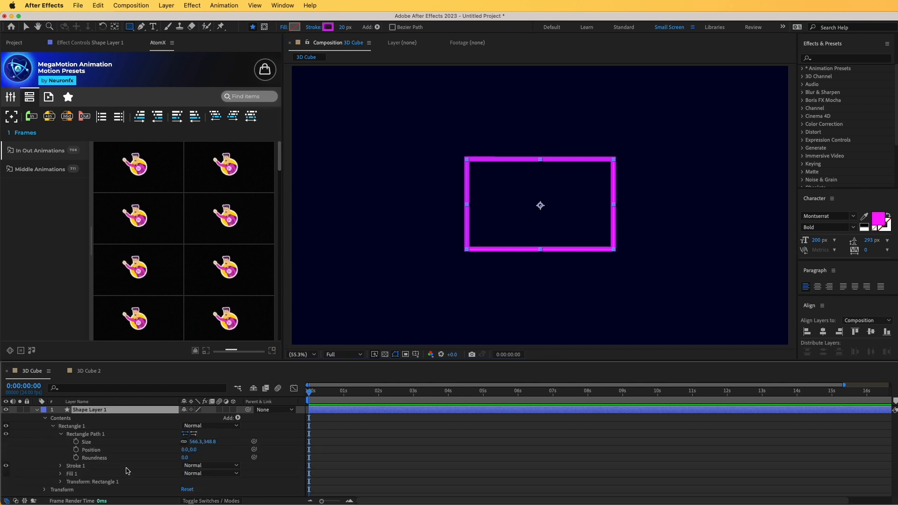
pyautogui.click(198, 442)
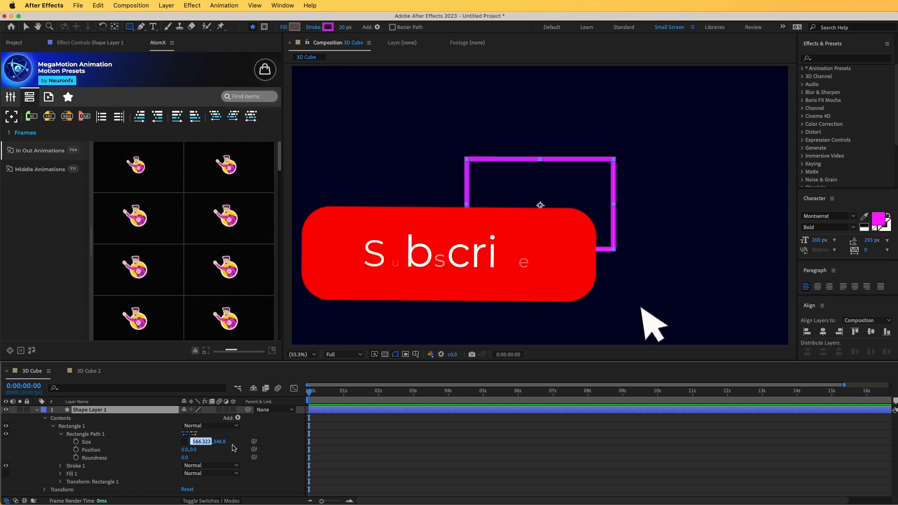
pyautogui.write('400')
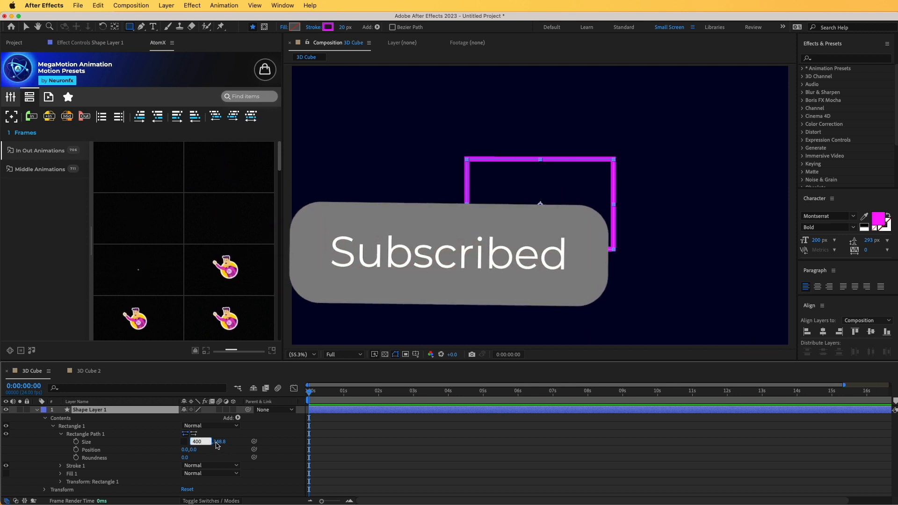
pyautogui.press('Return')
pyautogui.click(210, 441)
pyautogui.write('400')
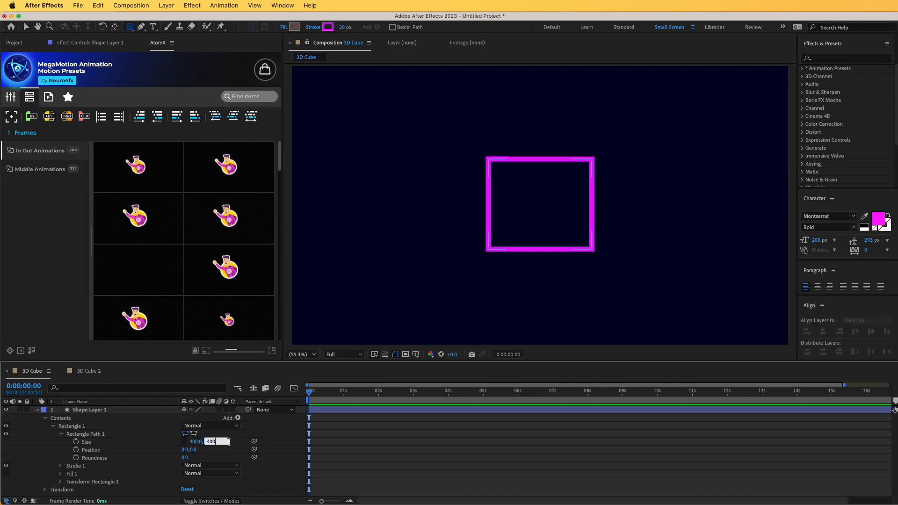
pyautogui.press('Return')
pyautogui.click(184, 459)
pyautogui.click(183, 442)
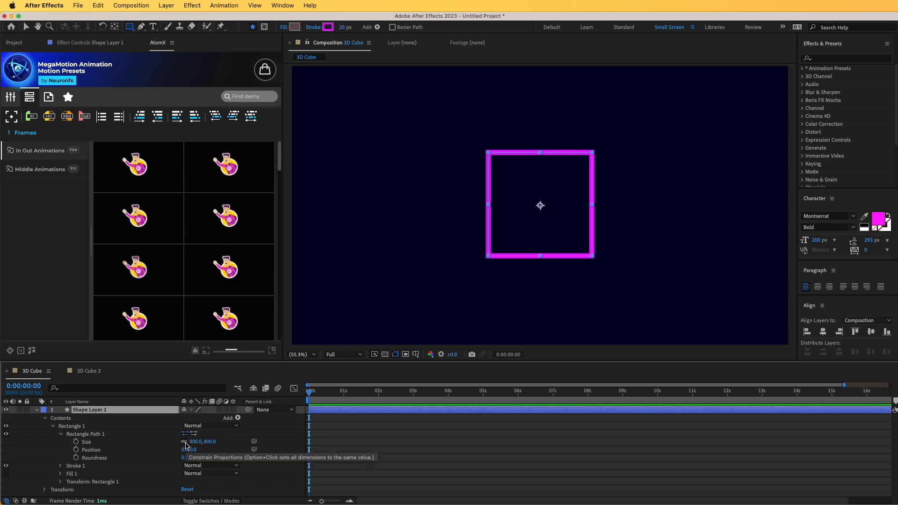
# Align Shape Layer 1 to the composition's horizontal and vertical centre
pyautogui.click(37, 410)
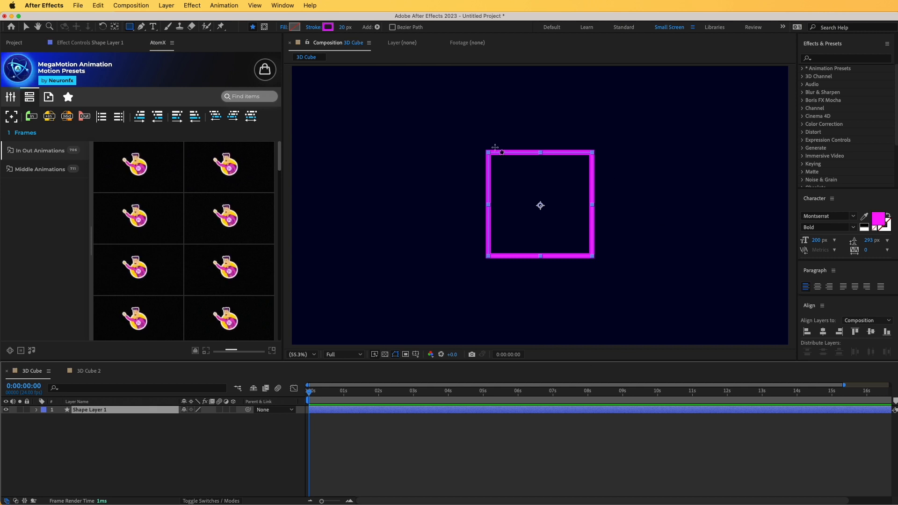
pyautogui.click(824, 332)
pyautogui.click(870, 333)
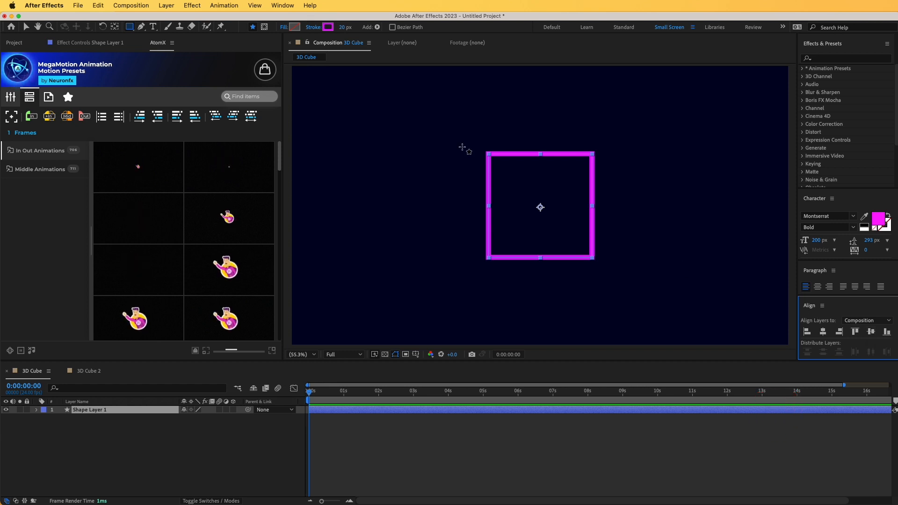
pyautogui.click(281, 6)
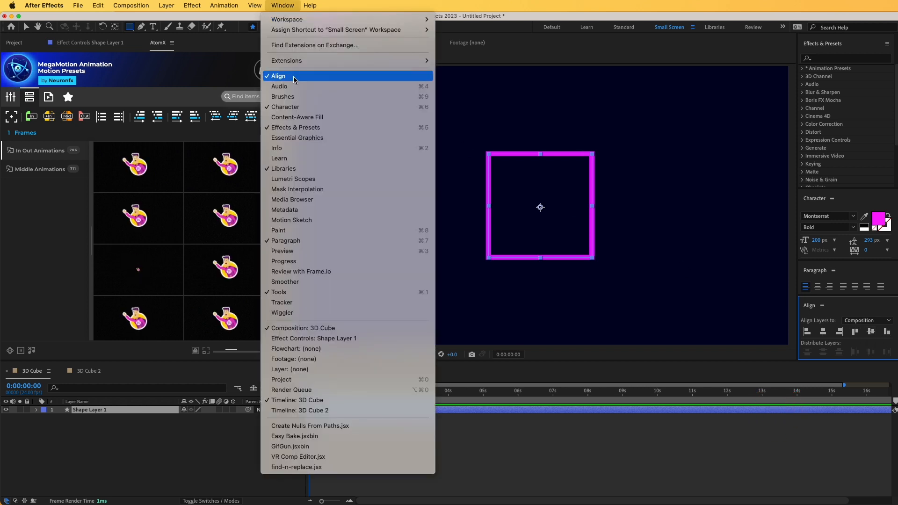
pyautogui.click(93, 456)
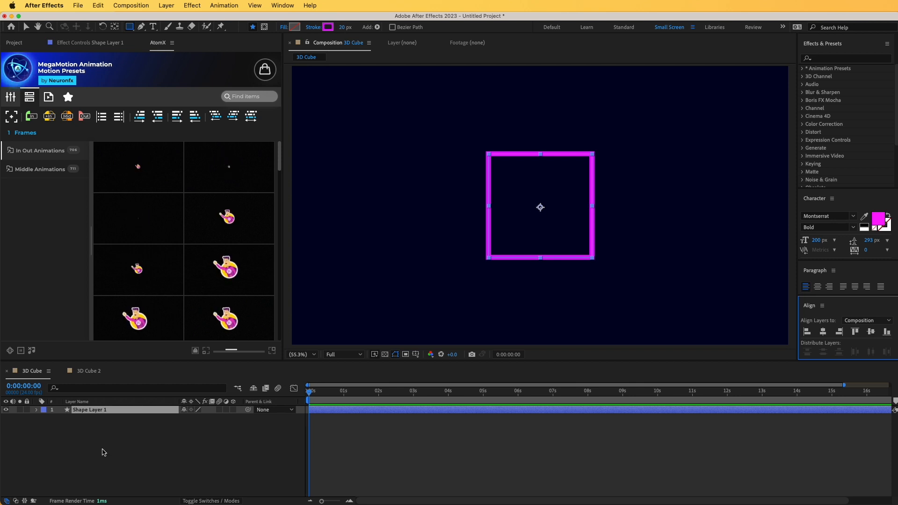
# Centre the square layer's anchor point with the AtomX anchor point grid
pyautogui.moveTo(12, 117)
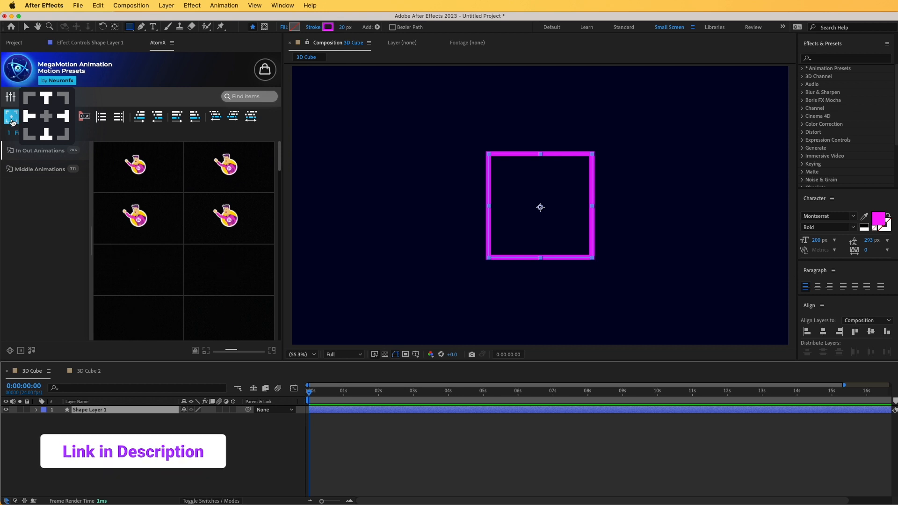
pyautogui.click(47, 120)
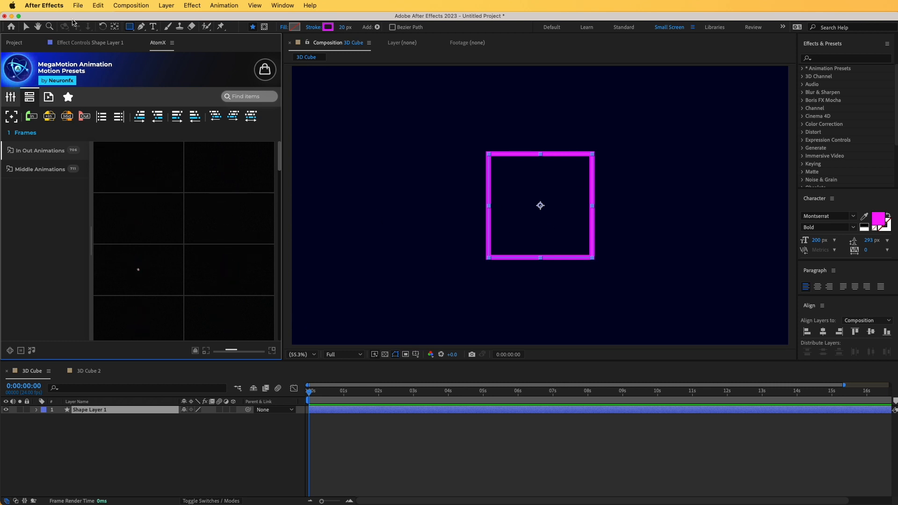
# Move the square's anchor point off centre with the Pan Behind tool and reset it to the layer's centre
pyautogui.click(115, 27)
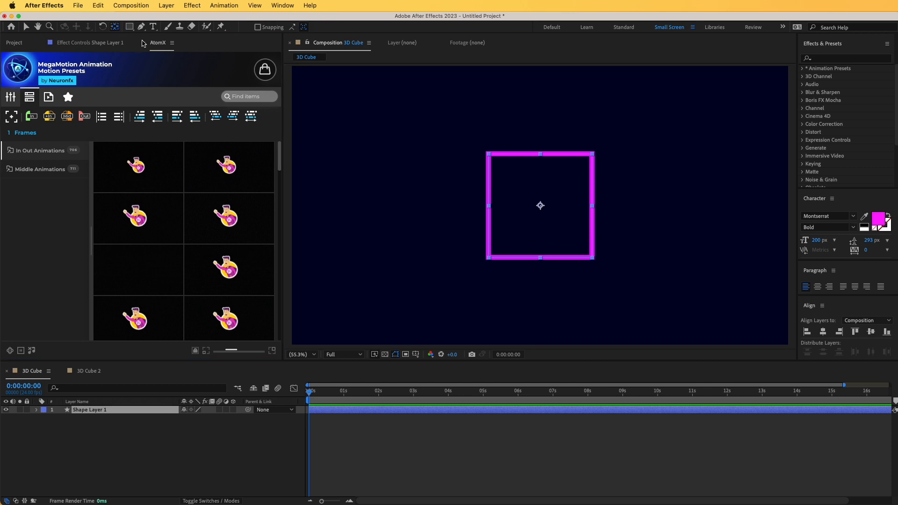
pyautogui.moveTo(540, 206); pyautogui.dragTo(557, 225)
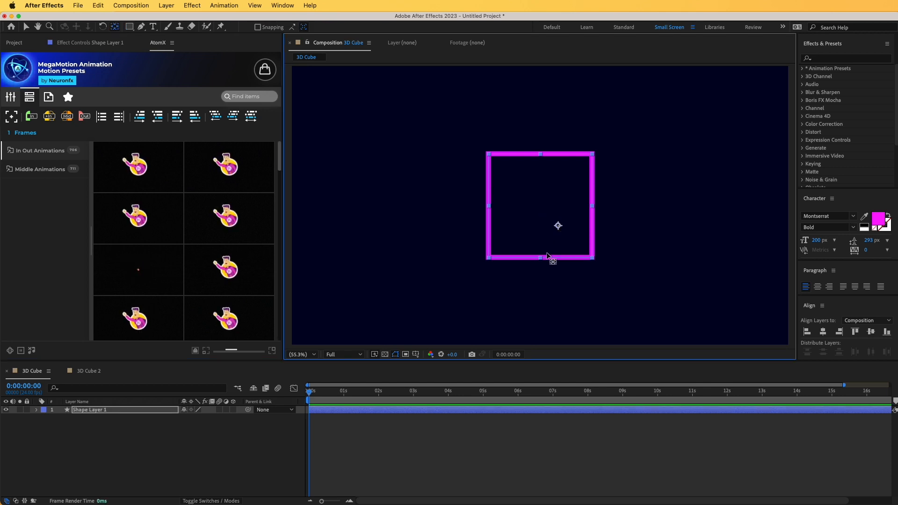
pyautogui.doubleClick(115, 28)
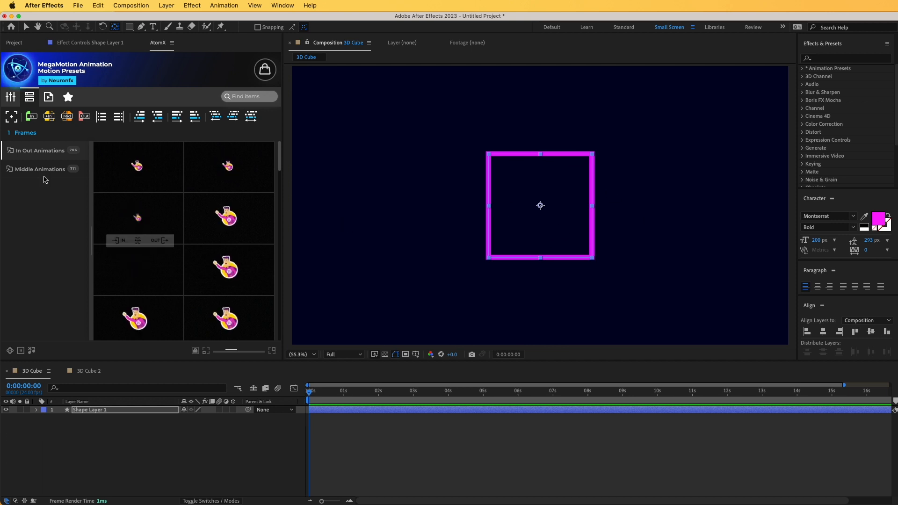
# Try the AtomX anchor positions on the square's upper-left and upper-right corners, and return the anchor point to the centre
pyautogui.moveTo(12, 117)
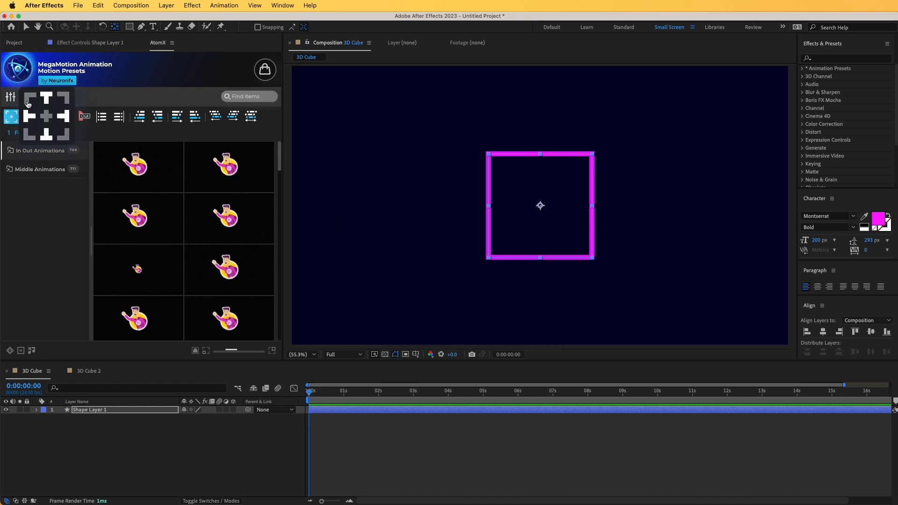
pyautogui.click(28, 102)
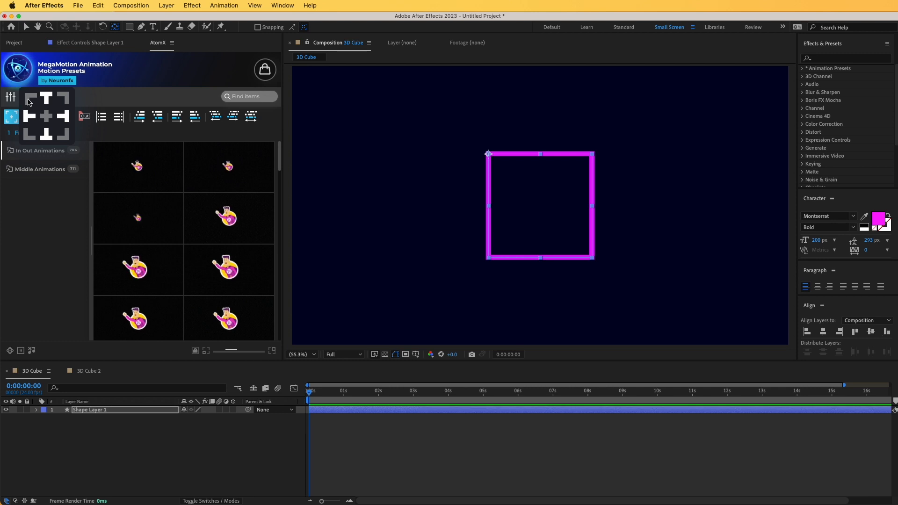
pyautogui.click(65, 99)
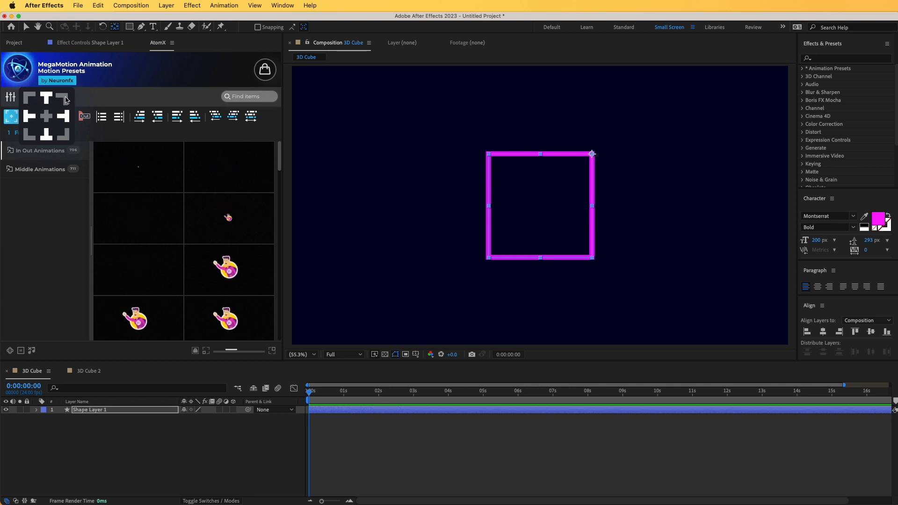
pyautogui.click(46, 116)
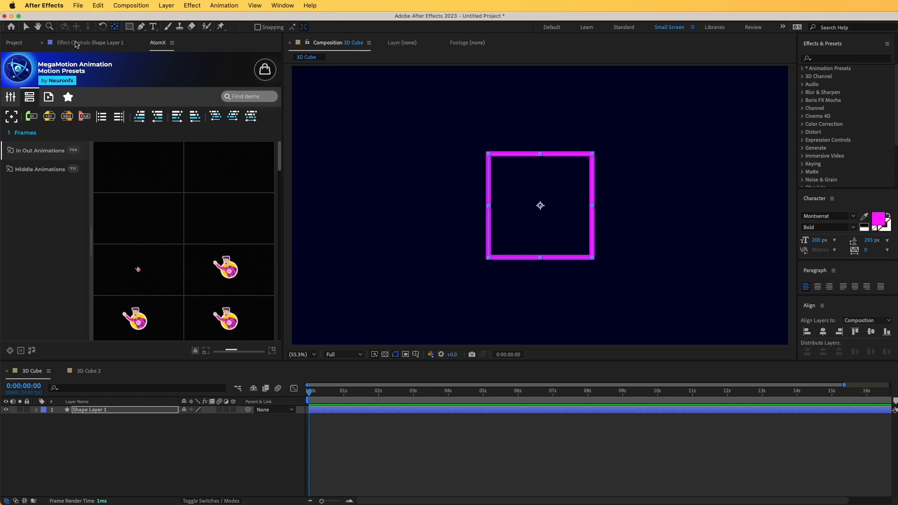
# Duplicate Shape Layer 1 and rename the original layer Centre
pyautogui.click(14, 43)
pyautogui.click(118, 218)
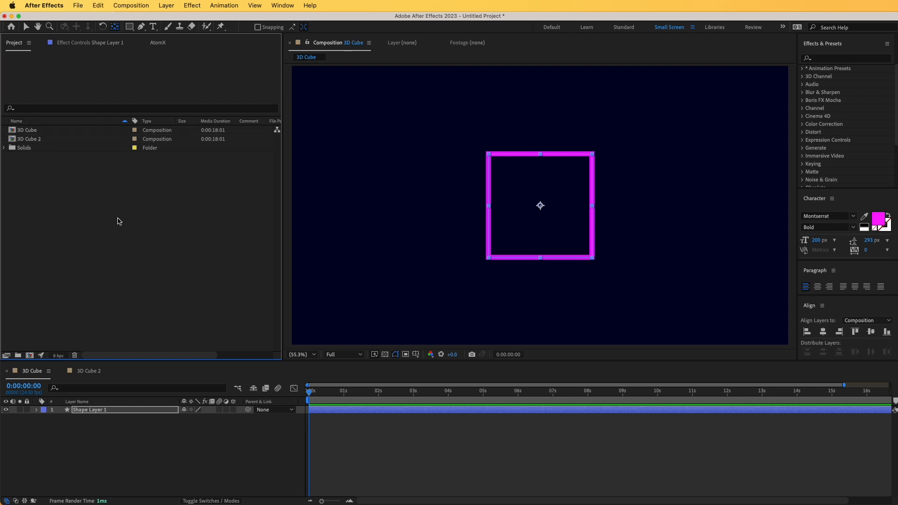
pyautogui.click(553, 207)
pyautogui.click(531, 234)
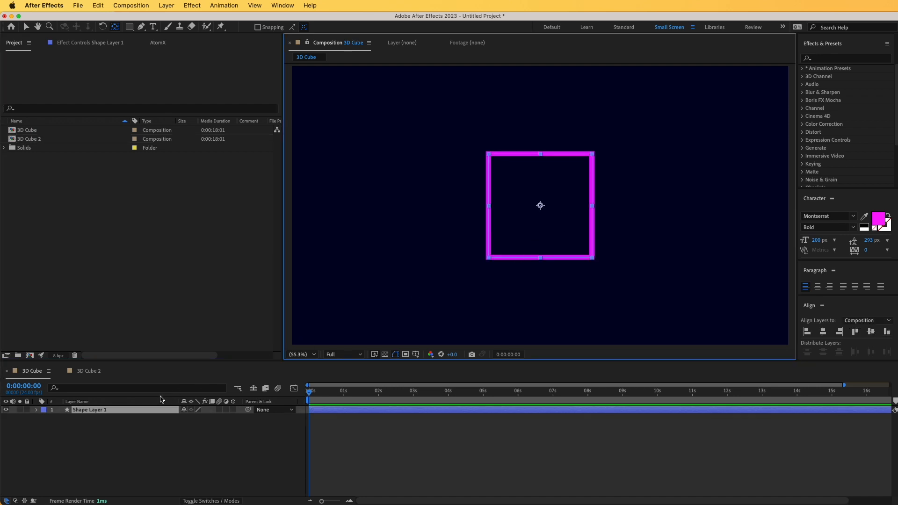
pyautogui.press('super+d')
pyautogui.click(106, 418)
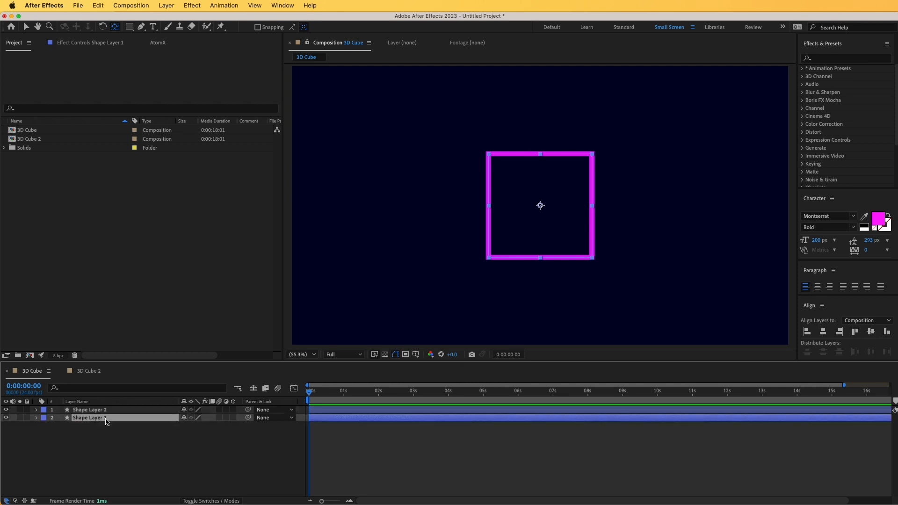
pyautogui.press('Return')
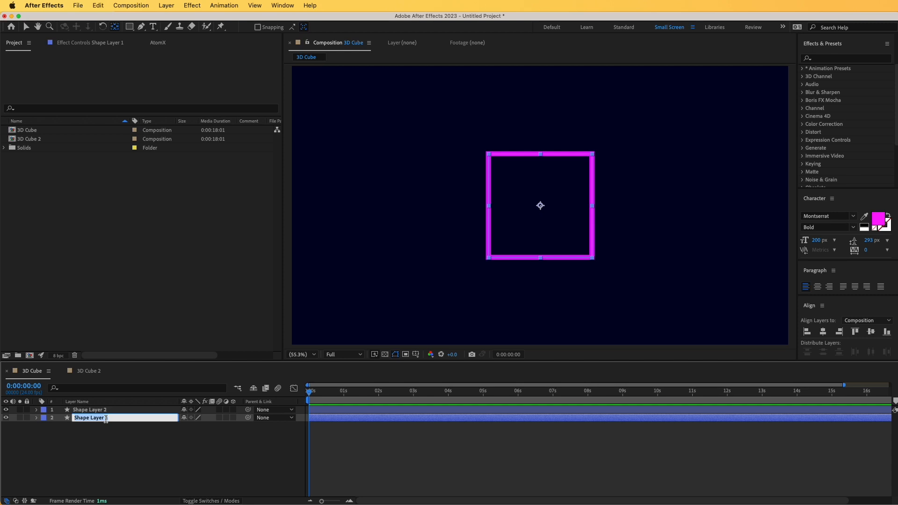
pyautogui.write('Centre')
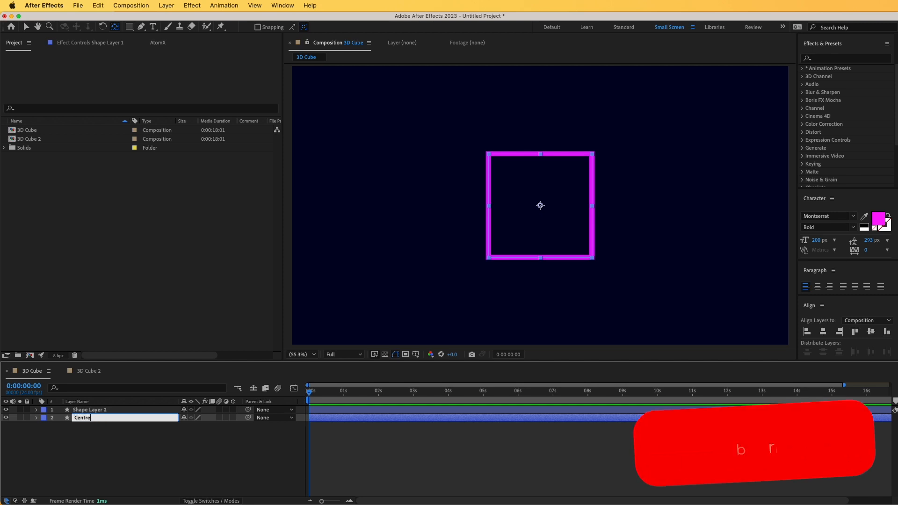
pyautogui.press('Return')
# Rename the duplicated square layer Face1 and hide the Centre layer
pyautogui.click(99, 411)
pyautogui.press('Return')
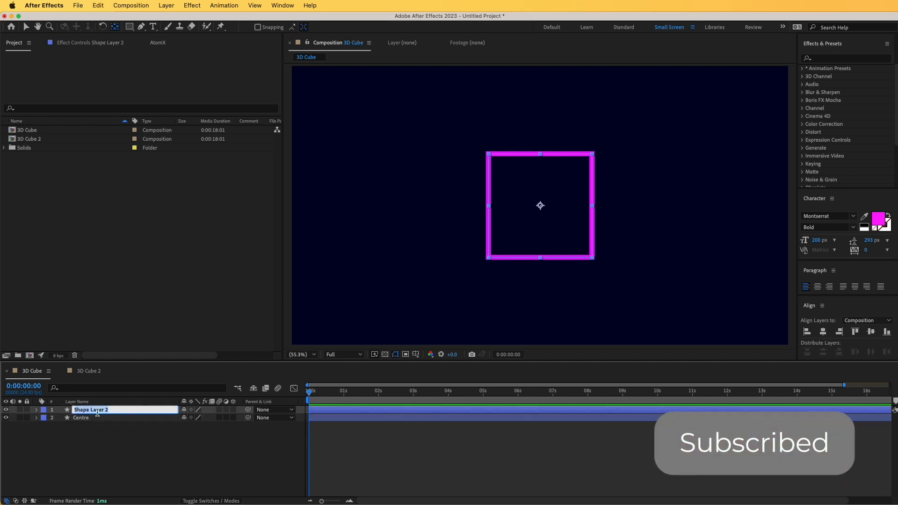
pyautogui.write('Fac')
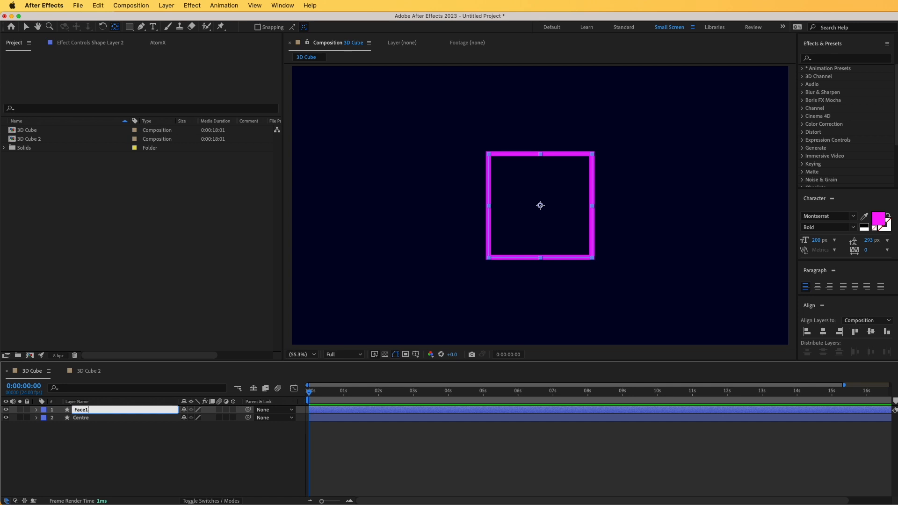
pyautogui.write('e1')
pyautogui.press('Return')
pyautogui.click(80, 417)
pyautogui.click(5, 418)
# Duplicate the Face1 layer and make Face2, Face1 and Centre 3D layers
pyautogui.click(78, 410)
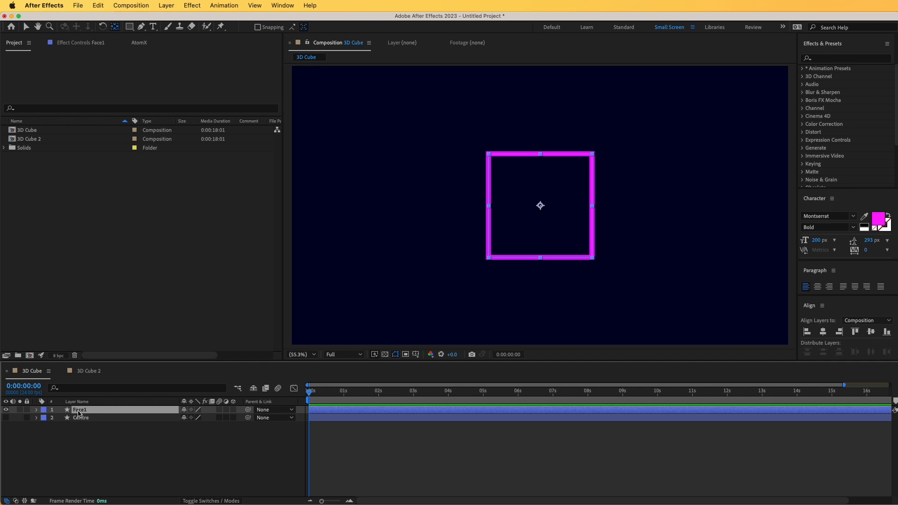
pyautogui.press('super+d')
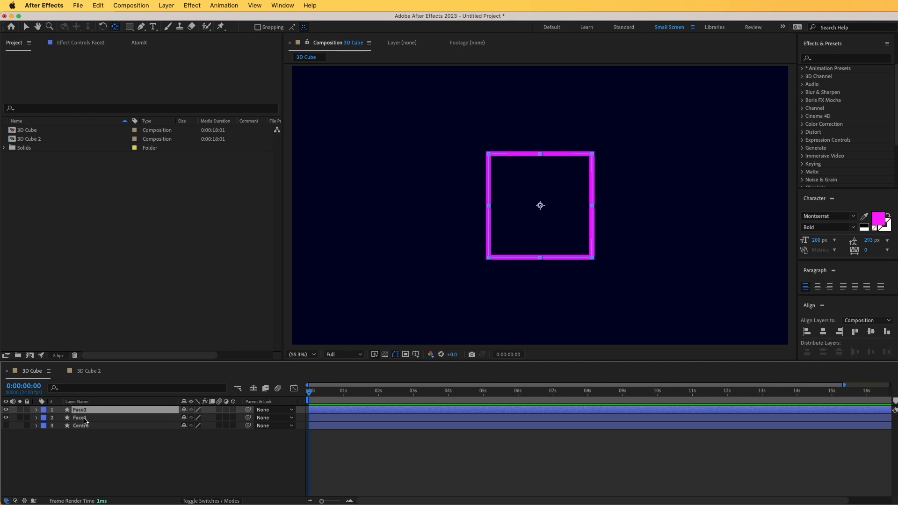
pyautogui.moveTo(233, 410); pyautogui.dragTo(234, 425)
pyautogui.click(214, 463)
pyautogui.click(234, 410)
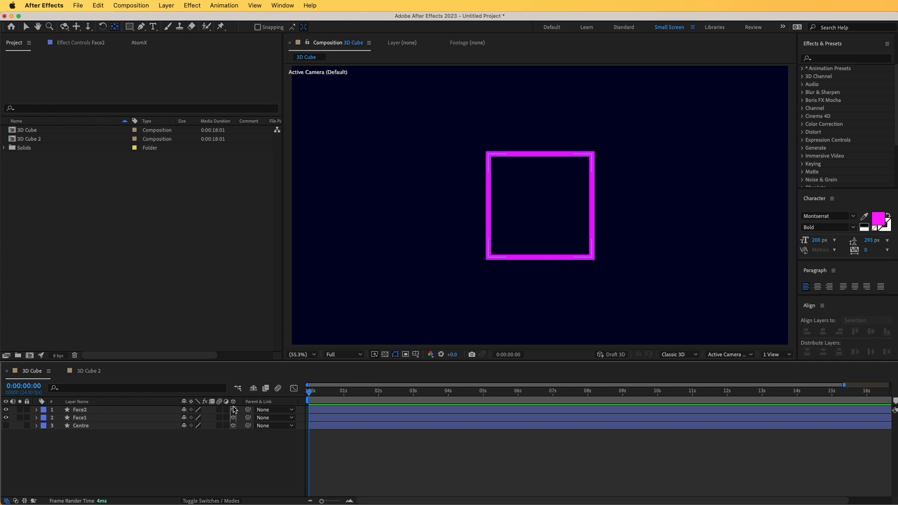
# Set the Z position of Face1 to 200 and the Z position of Face2 to -200
pyautogui.click(73, 418)
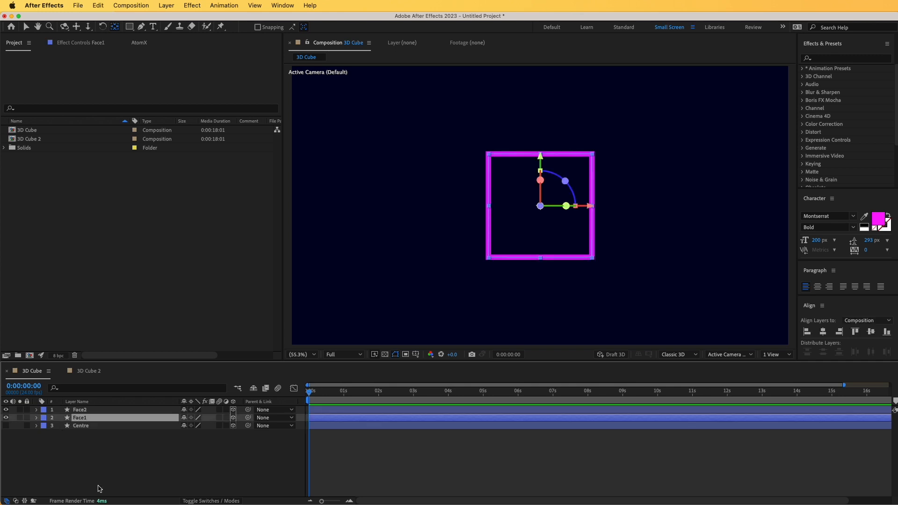
pyautogui.press('p')
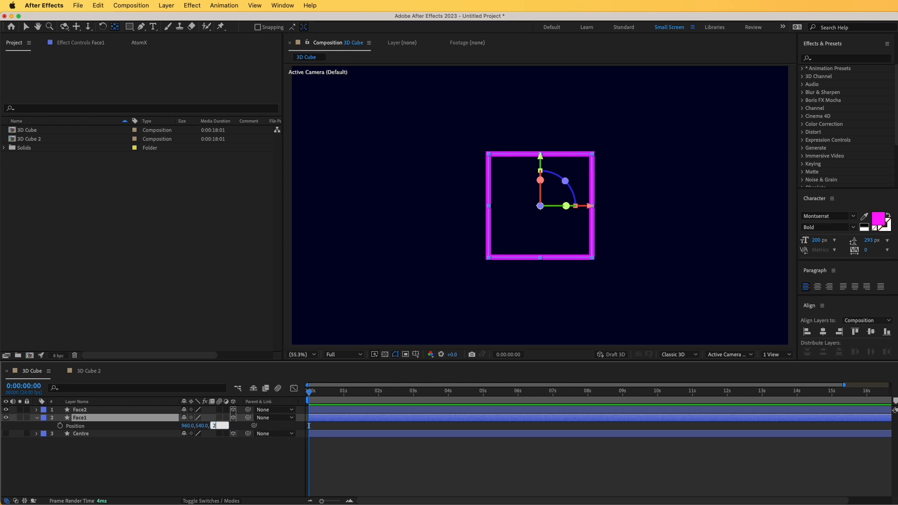
pyautogui.press('Return')
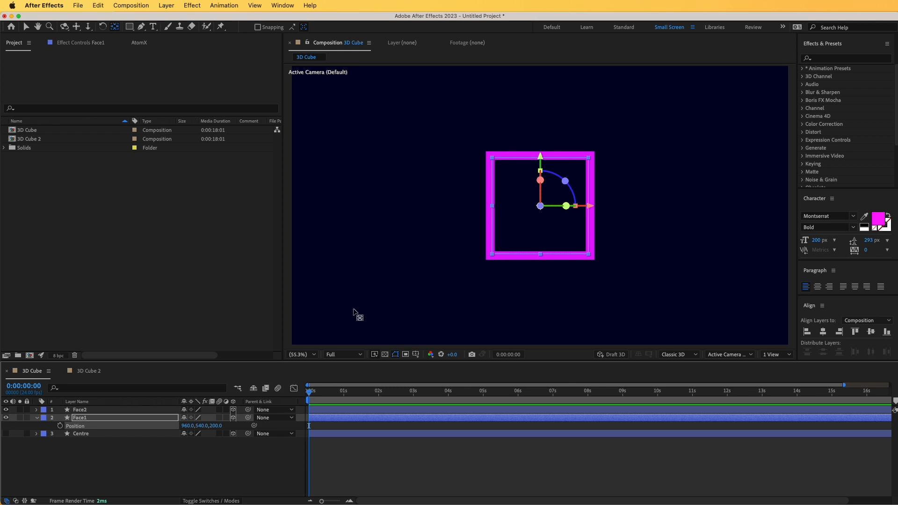
pyautogui.click(113, 411)
pyautogui.press('p')
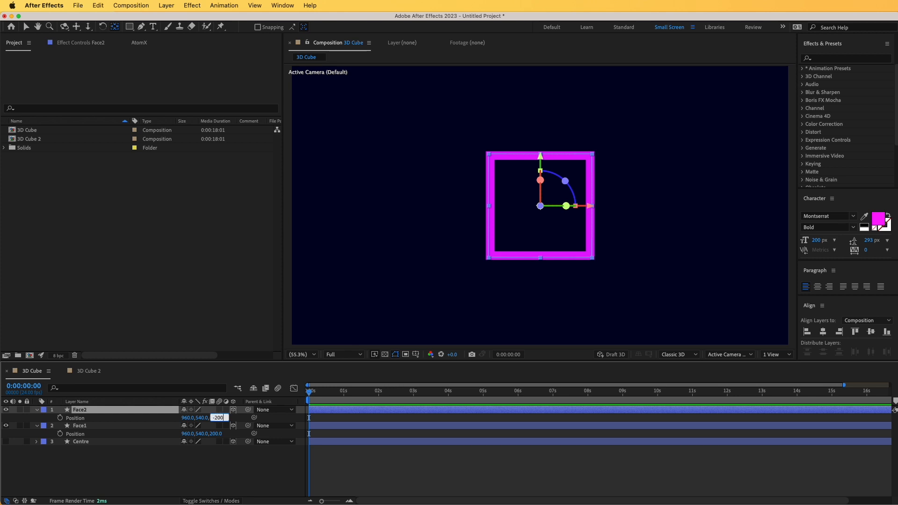
pyautogui.write('-200')
pyautogui.press('Return')
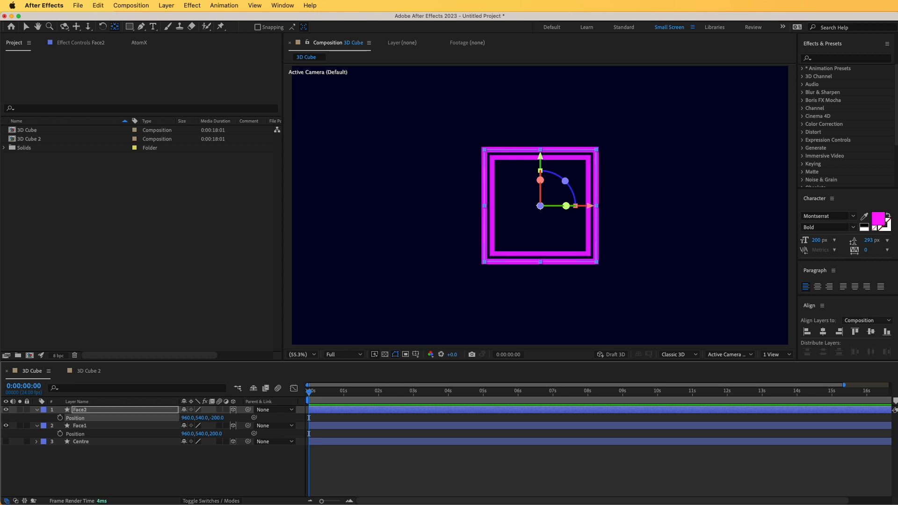
# Parent the Face1 and Face2 layers to the Centre layer
pyautogui.click(209, 443)
pyautogui.click(196, 463)
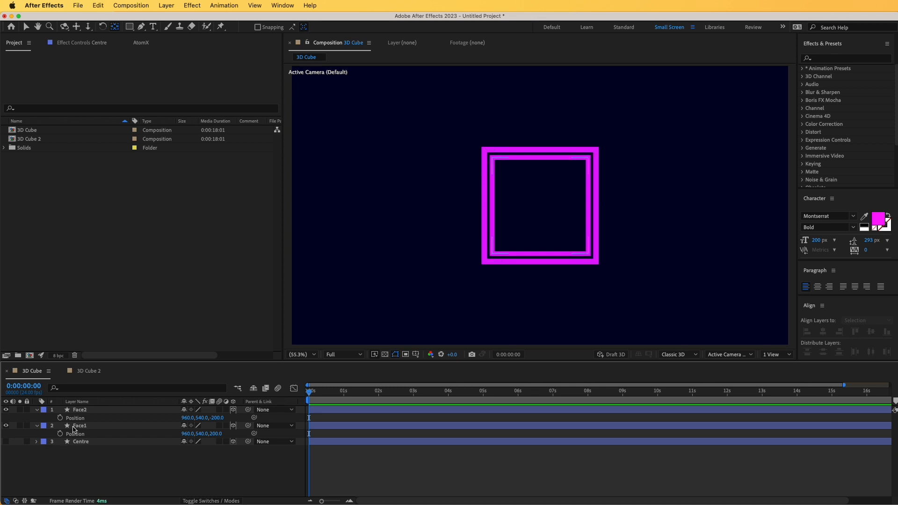
pyautogui.click(79, 410)
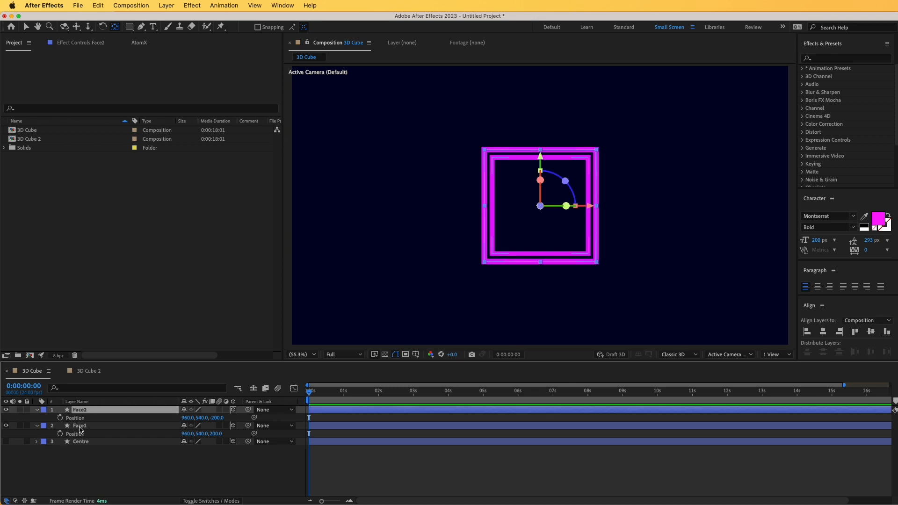
pyautogui.keyDown('shift'); pyautogui.click(80, 427); pyautogui.keyUp('shift')
pyautogui.moveTo(251, 412); pyautogui.dragTo(96, 444)
# Set the Centre layer's Y Rotation to 50° so both faces turn with it
pyautogui.click(95, 443)
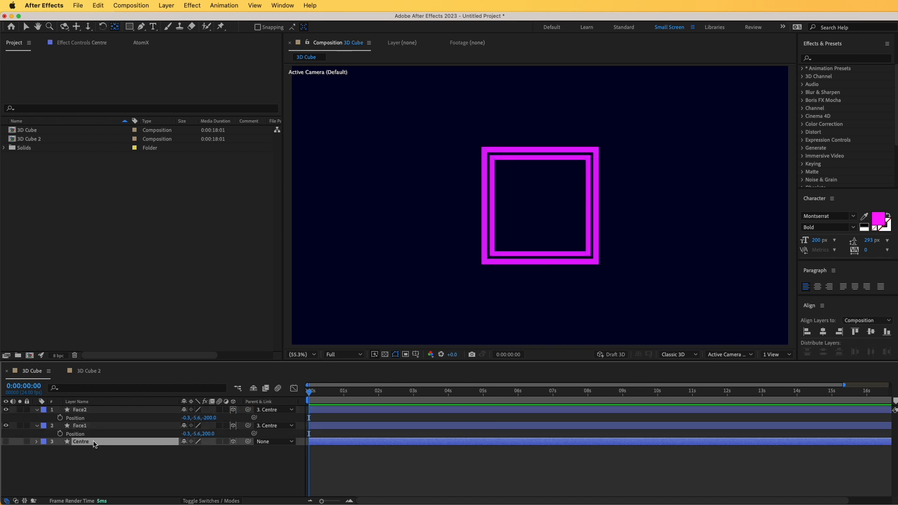
pyautogui.press('r')
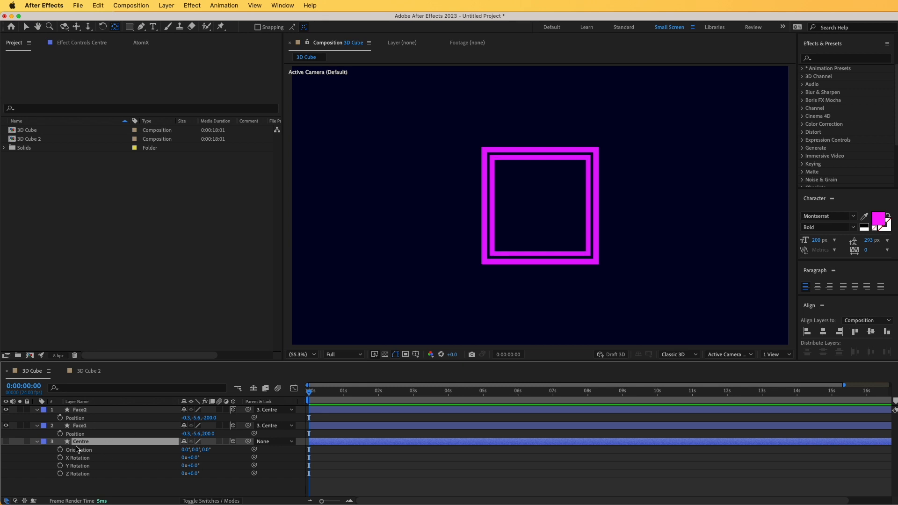
pyautogui.moveTo(191, 466); pyautogui.dragTo(217, 466)
# Duplicate the Face2 layer twice to create Face3 and Face4
pyautogui.click(82, 426)
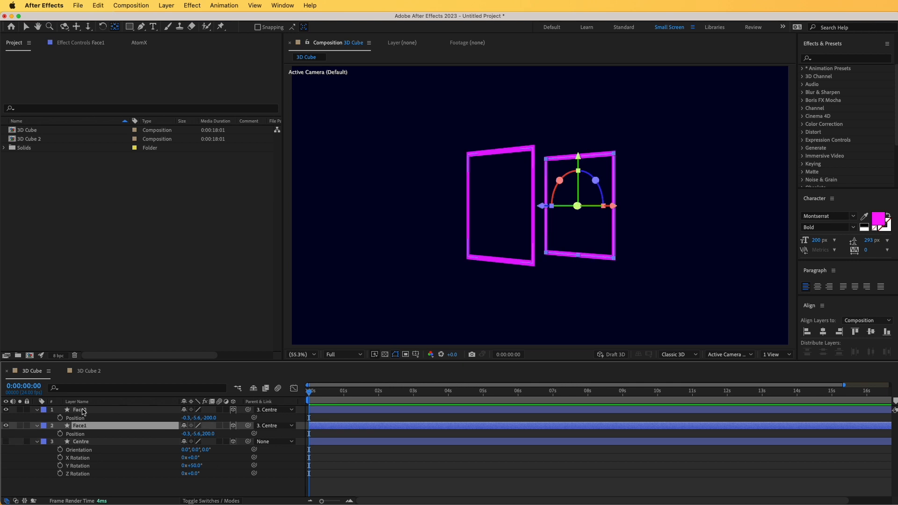
pyautogui.click(80, 410)
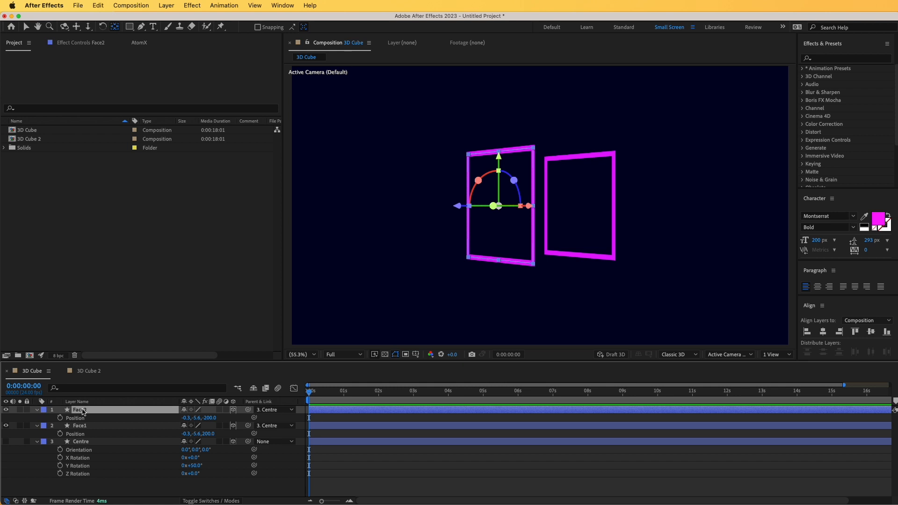
pyautogui.hotkey('ctrl', 'd')
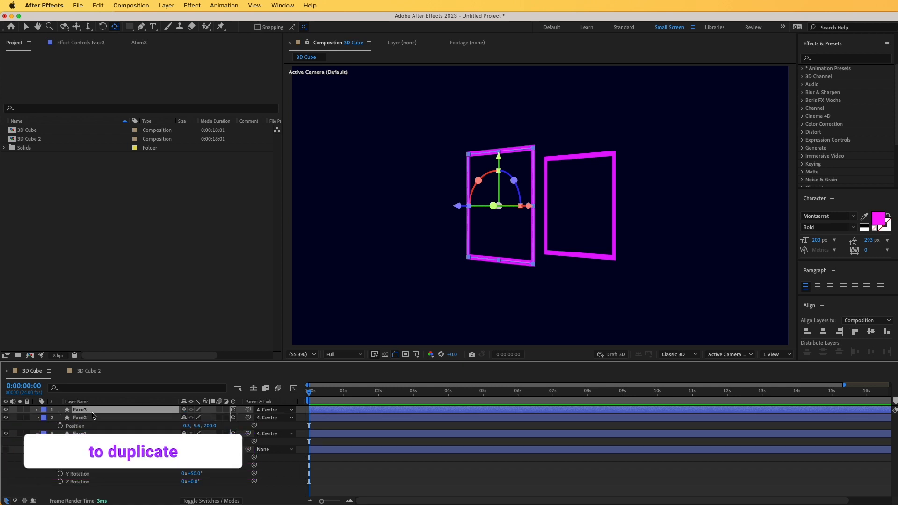
pyautogui.hotkey('ctrl', 'd')
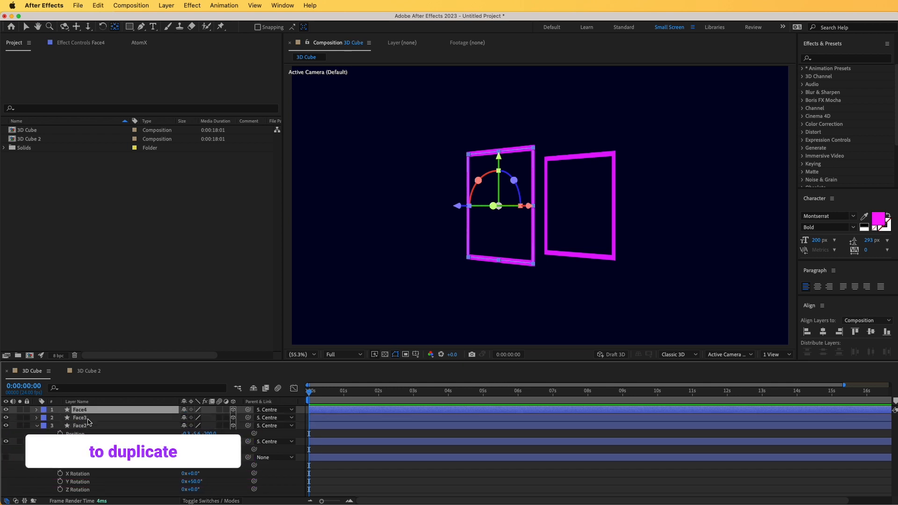
# Set the Z position of the Face3 layer to 0
pyautogui.click(88, 418)
pyautogui.press('p')
pyautogui.click(211, 426)
pyautogui.write('0')
pyautogui.press('Return')
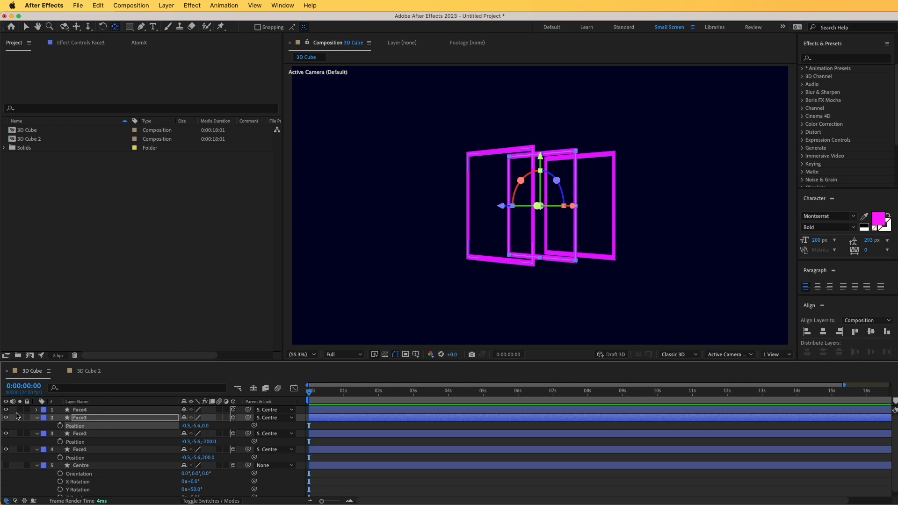
# Hide the Face4 layer and set Face3's X Rotation to 90°
pyautogui.click(83, 418)
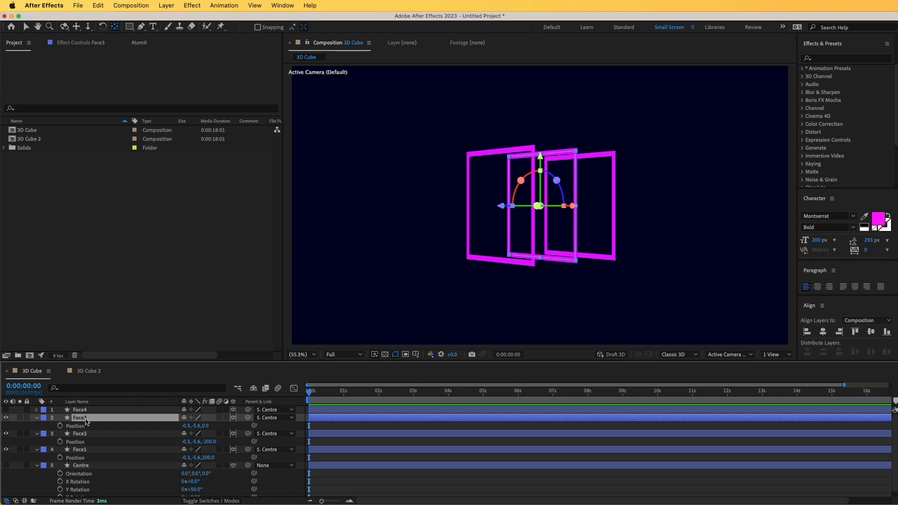
pyautogui.press('r')
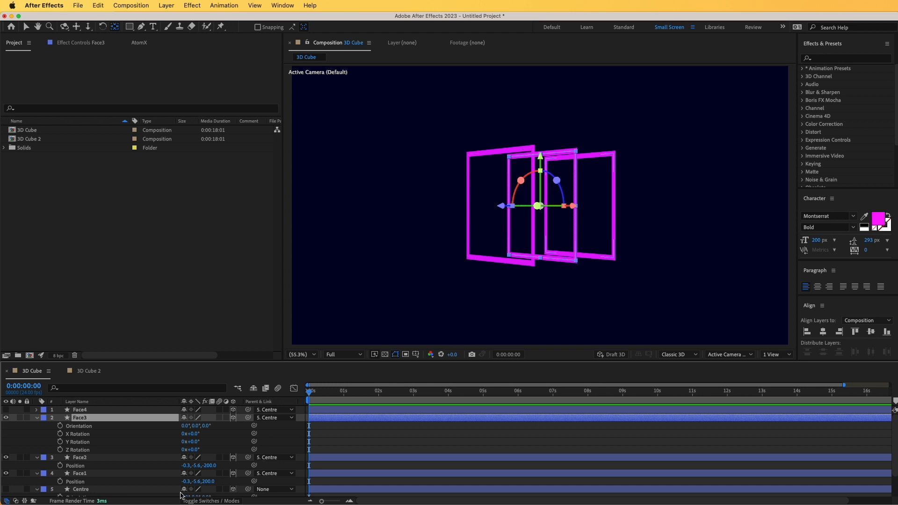
pyautogui.moveTo(197, 433); pyautogui.dragTo(236, 432)
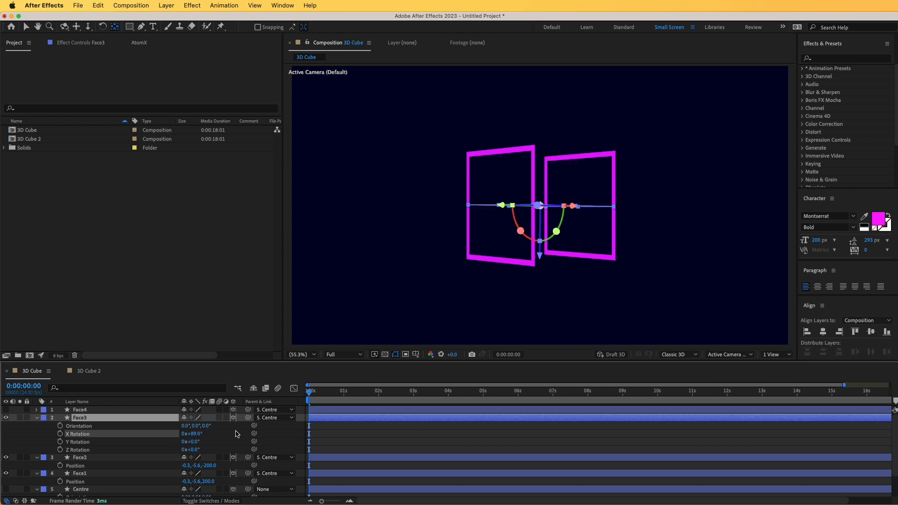
pyautogui.click(197, 434)
pyautogui.write('90')
pyautogui.press('Return')
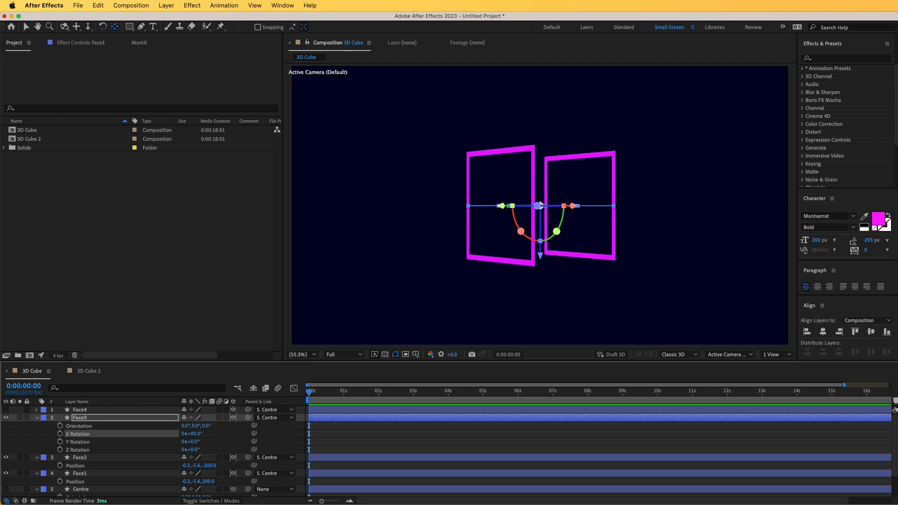
# Add 200 to Face3's Y position, giving 194.4, to place it as the cube's bottom face
pyautogui.click(99, 421)
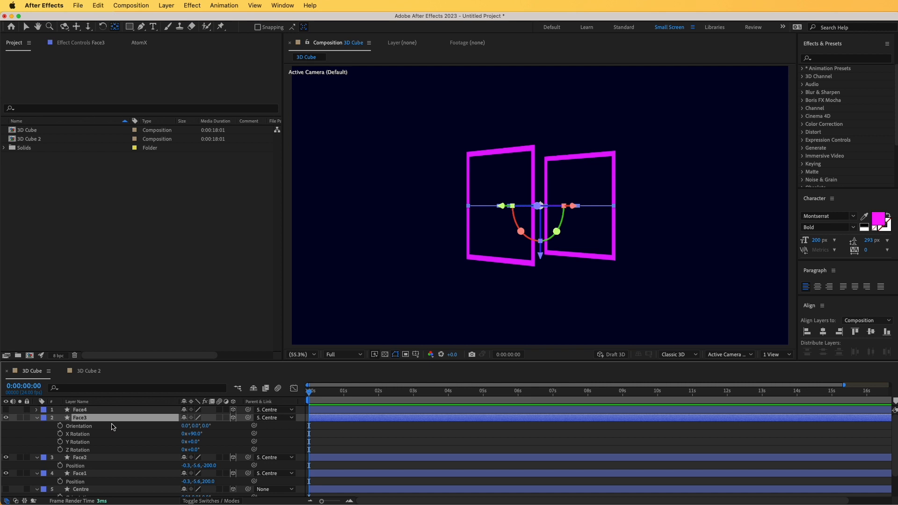
pyautogui.press('p')
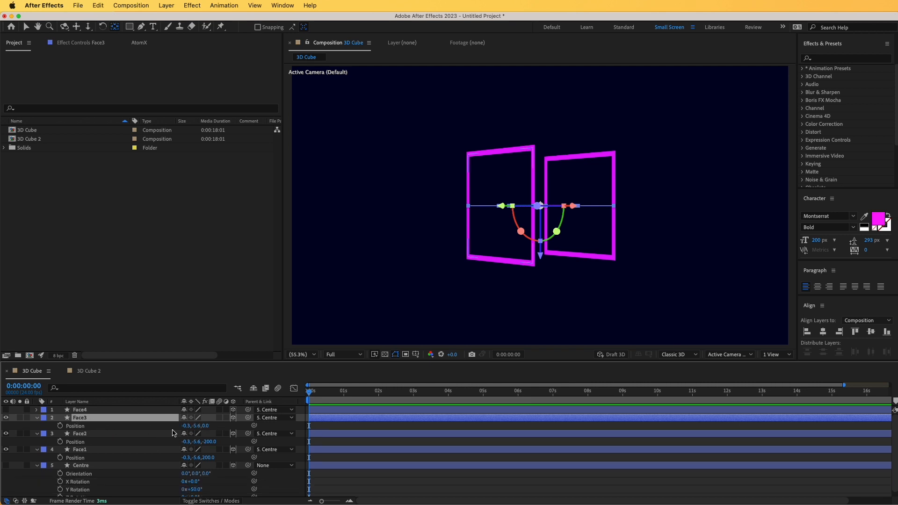
pyautogui.click(197, 426)
pyautogui.write('+200')
pyautogui.press('Return')
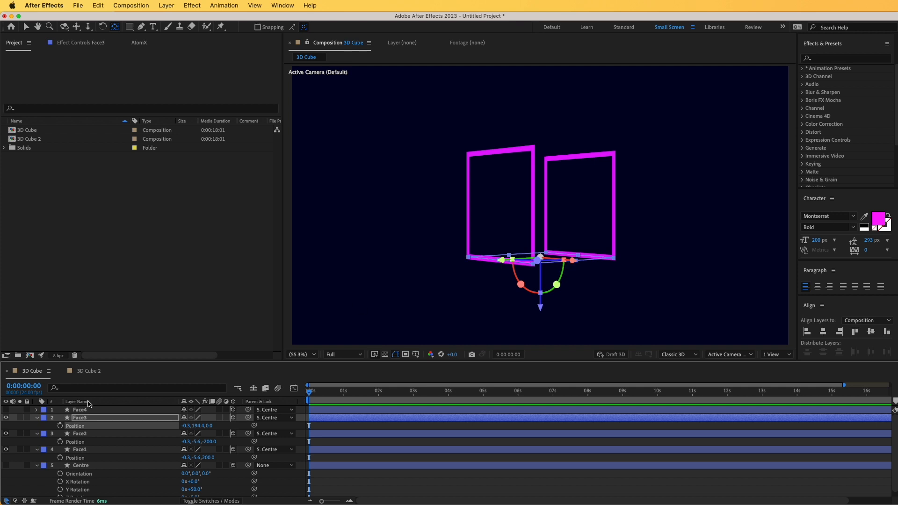
# Replace the hidden Face4 layer with a duplicate of Face3
pyautogui.click(80, 411)
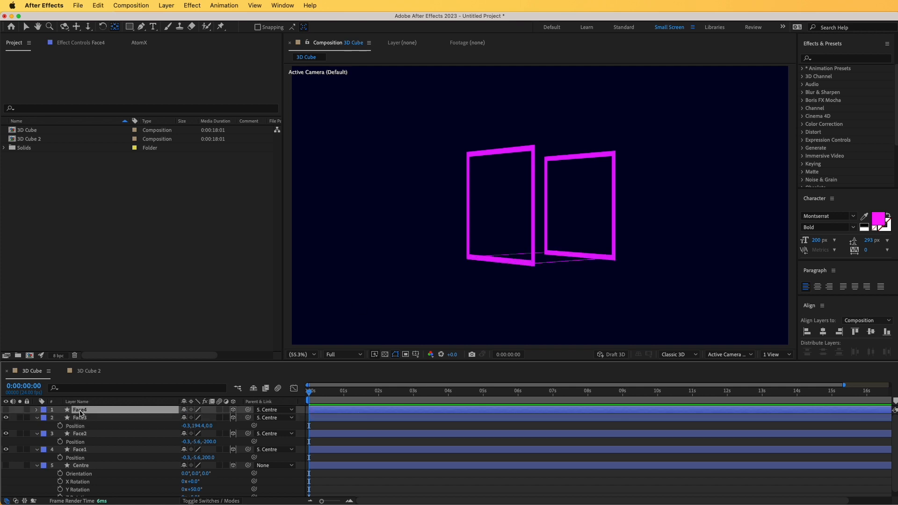
pyautogui.press('Delete')
pyautogui.click(84, 410)
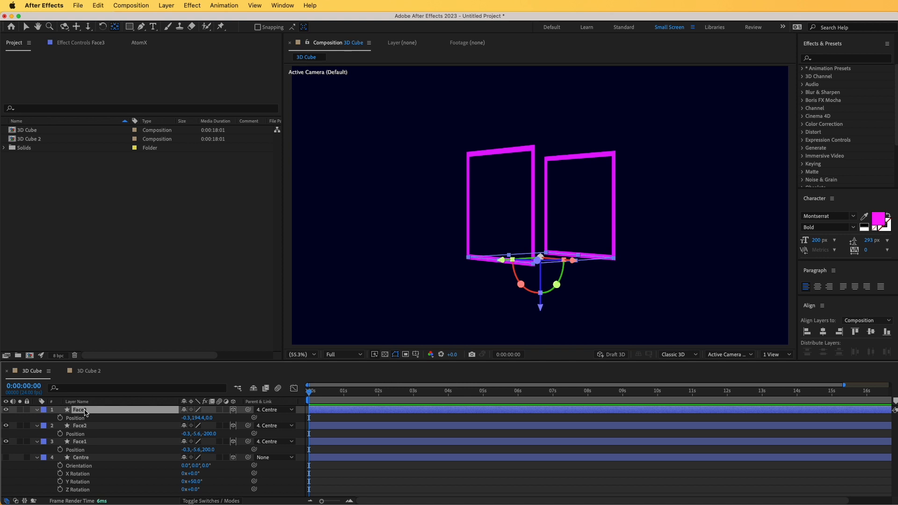
pyautogui.hotkey('ctrl', 'd')
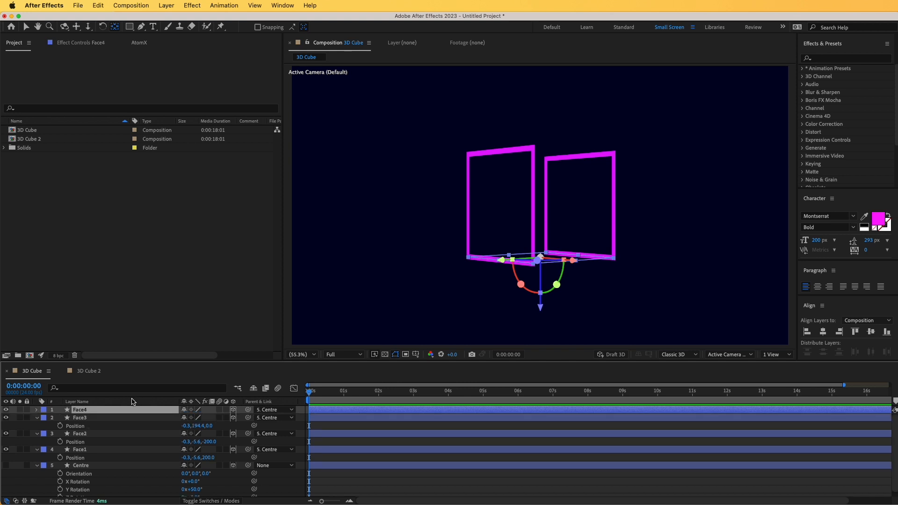
# Subtract 400 from Face4's Y position, giving -205.6, to place it as the cube's top face
pyautogui.press('p')
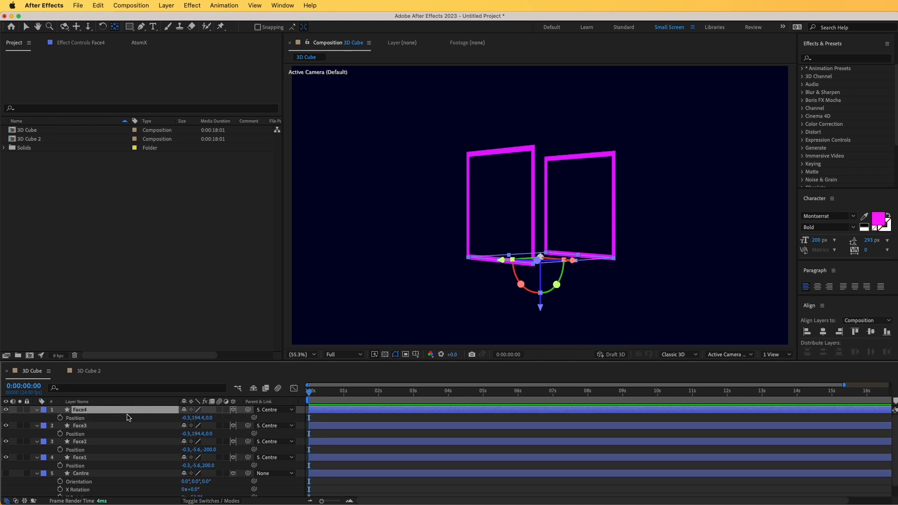
pyautogui.click(197, 417)
pyautogui.press('Right')
pyautogui.write('-400')
pyautogui.press('Return')
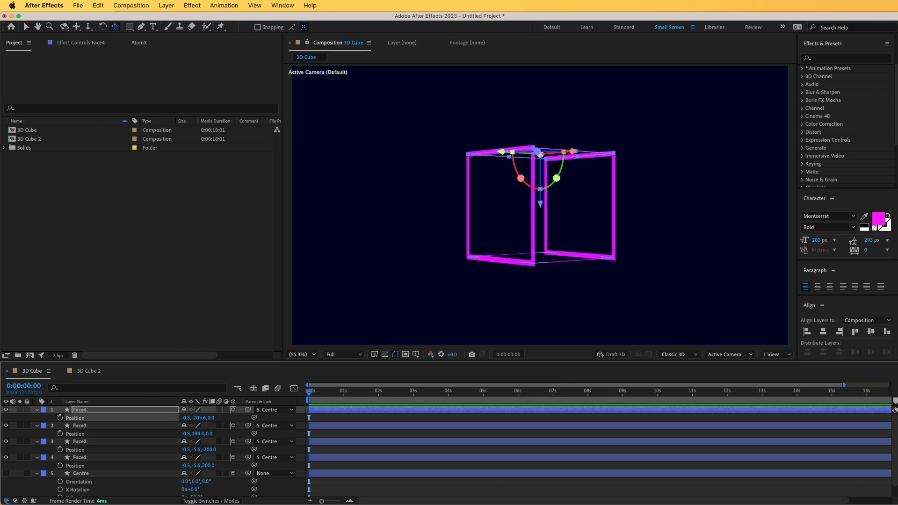
# Collapse all layer properties and rotate the Centre layer to X 46°, Y -39° and Z 22°
pyautogui.press('super+shift+a')
pyautogui.press('u')
pyautogui.click(78, 443)
pyautogui.press('r')
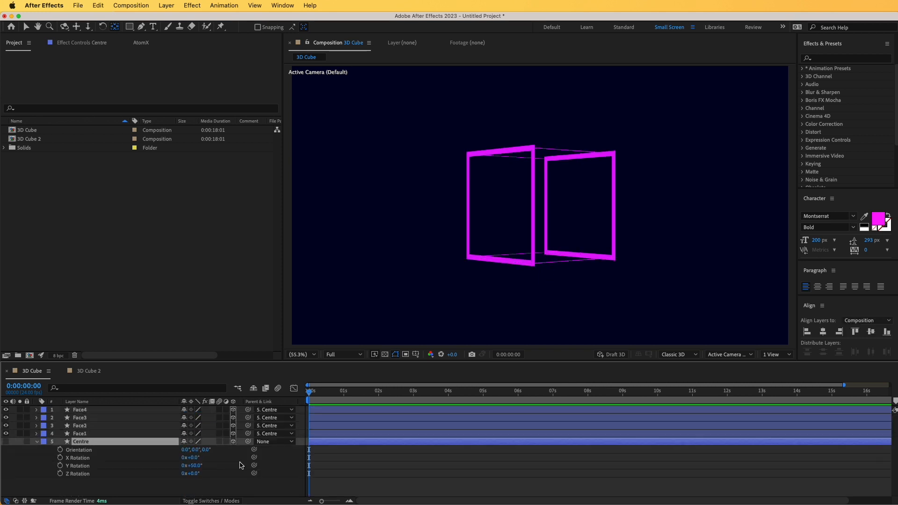
pyautogui.moveTo(197, 470); pyautogui.dragTo(188, 453)
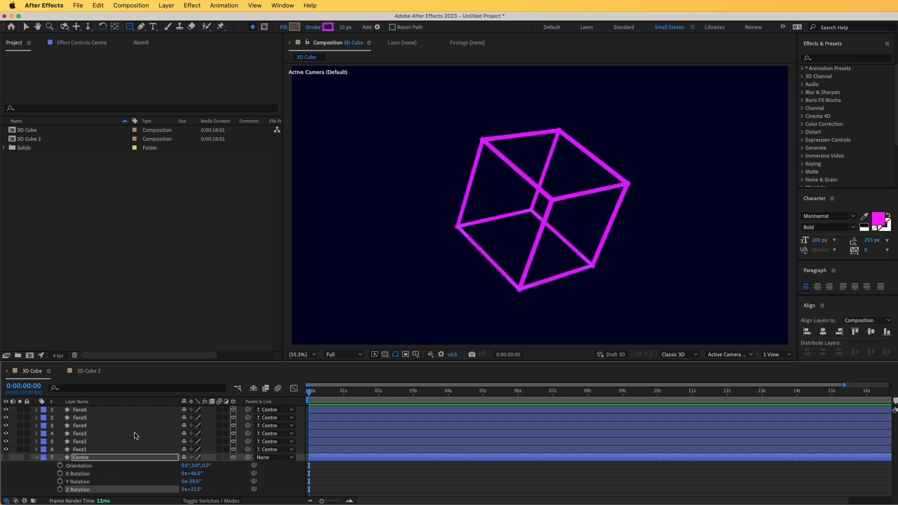
# Collapse the Centre layer's properties and switch to the 3D Cube 2 composition
pyautogui.click(37, 458)
pyautogui.click(75, 475)
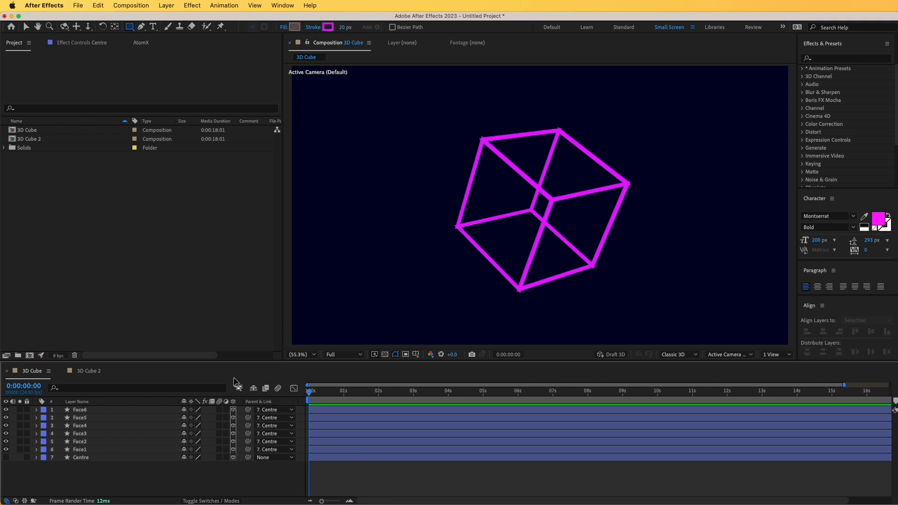
pyautogui.click(89, 372)
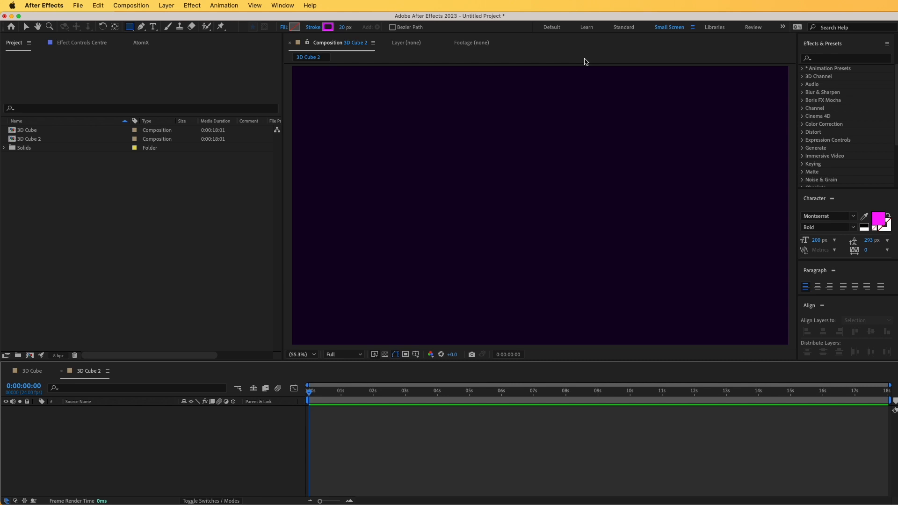
# Start a new solid layer named Cube Centre with a width and height of 400 px
pyautogui.click(166, 6)
pyautogui.moveTo(172, 22)
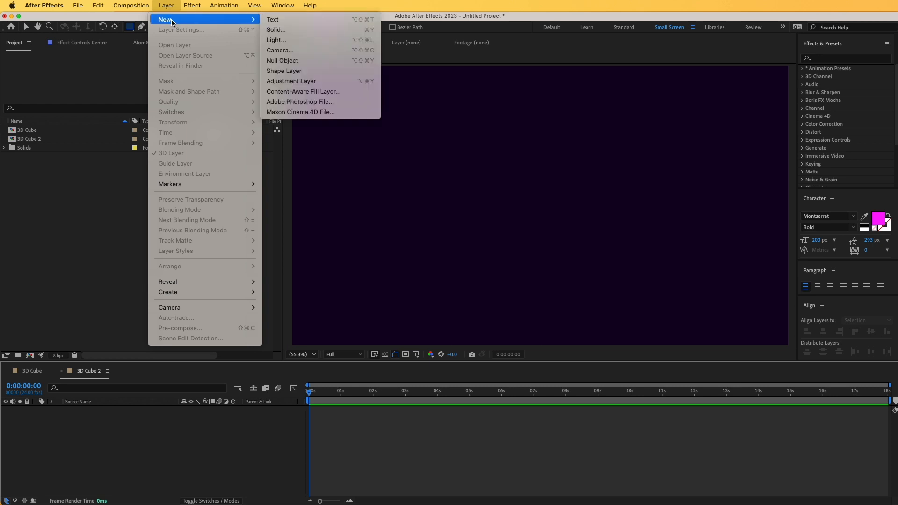
pyautogui.click(276, 29)
pyautogui.write('Cu')
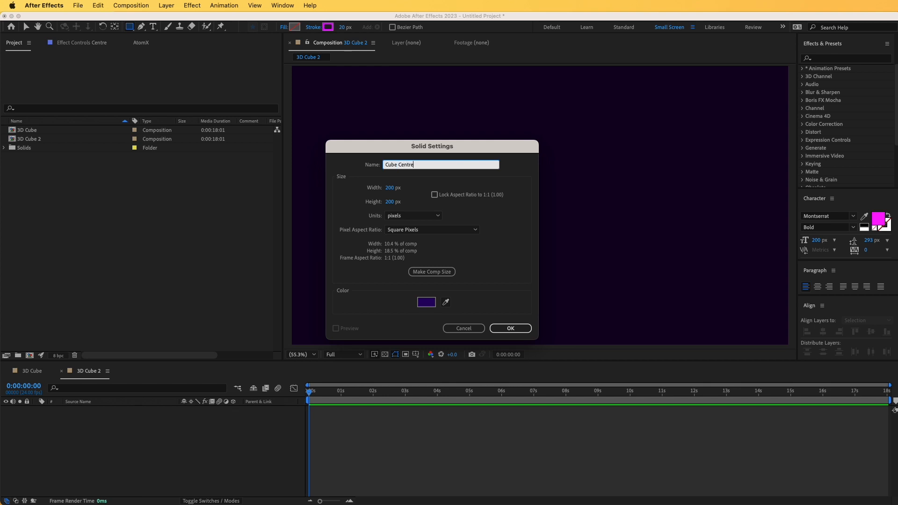
pyautogui.write('be Centre')
pyautogui.click(391, 188)
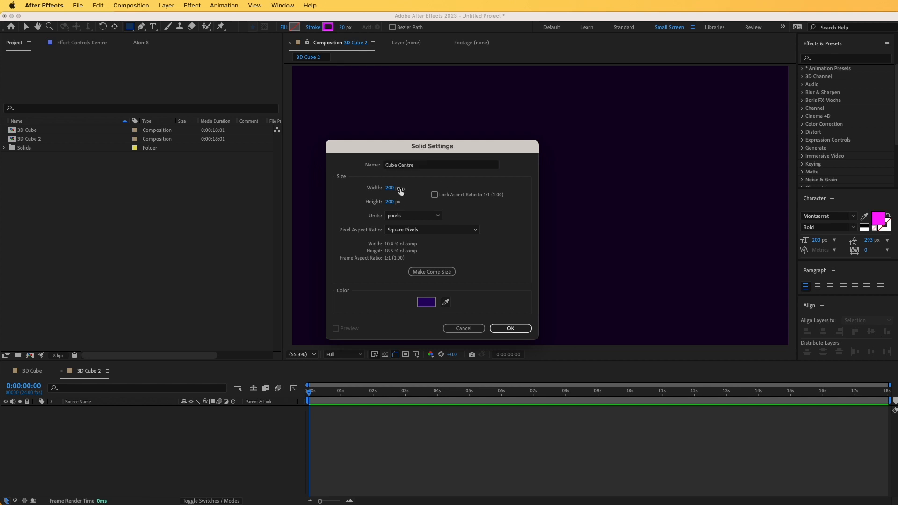
pyautogui.write('400')
pyautogui.press('Tab')
pyautogui.write('400')
# Set the Cube Centre solid's colour to bright magenta
pyautogui.click(426, 302)
pyautogui.moveTo(395, 191); pyautogui.dragTo(398, 194)
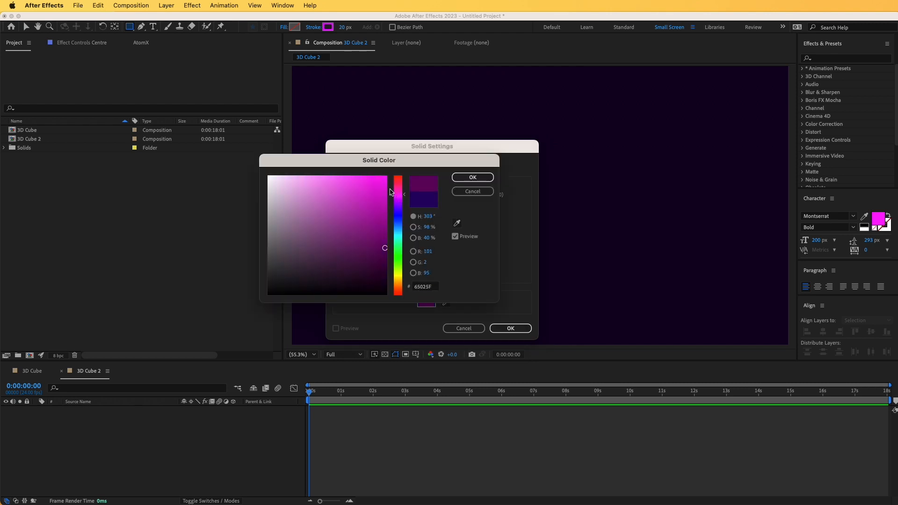
pyautogui.click(365, 177)
pyautogui.click(472, 178)
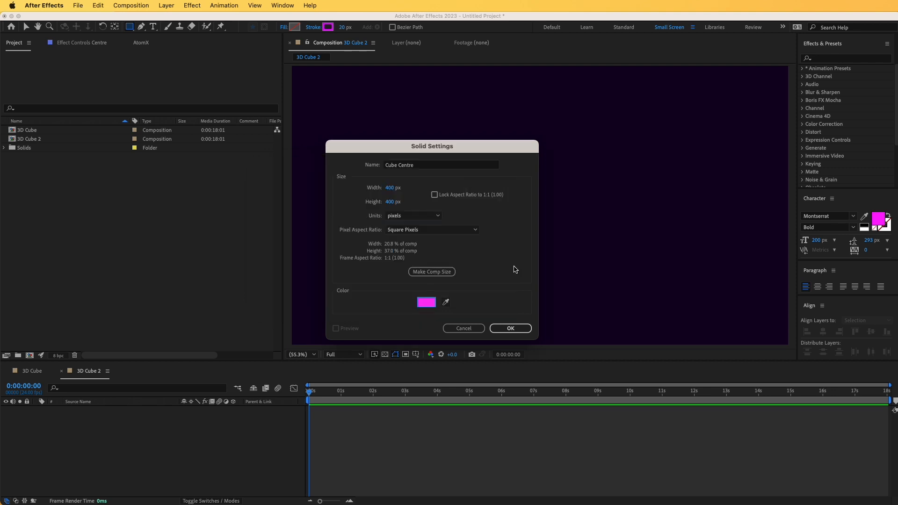
# Create the Cube Centre solid, duplicate it, and hide the original layer
pyautogui.click(511, 328)
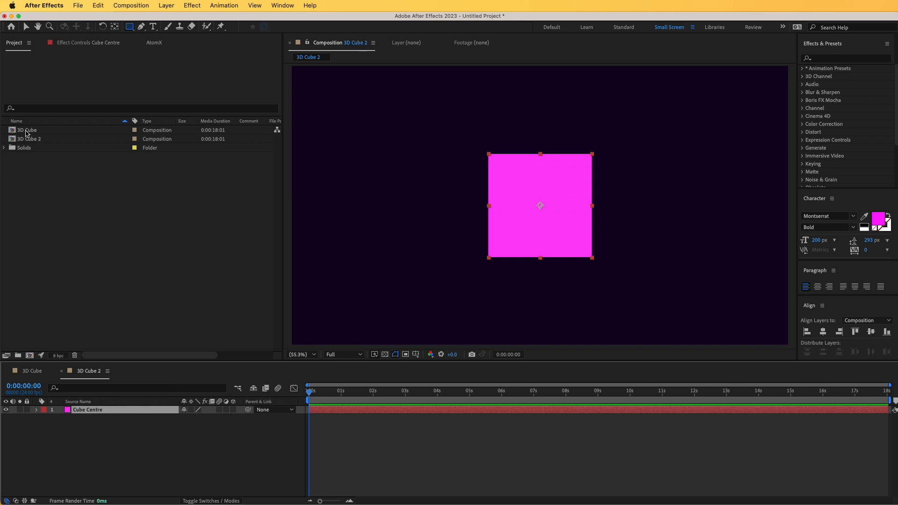
pyautogui.click(115, 27)
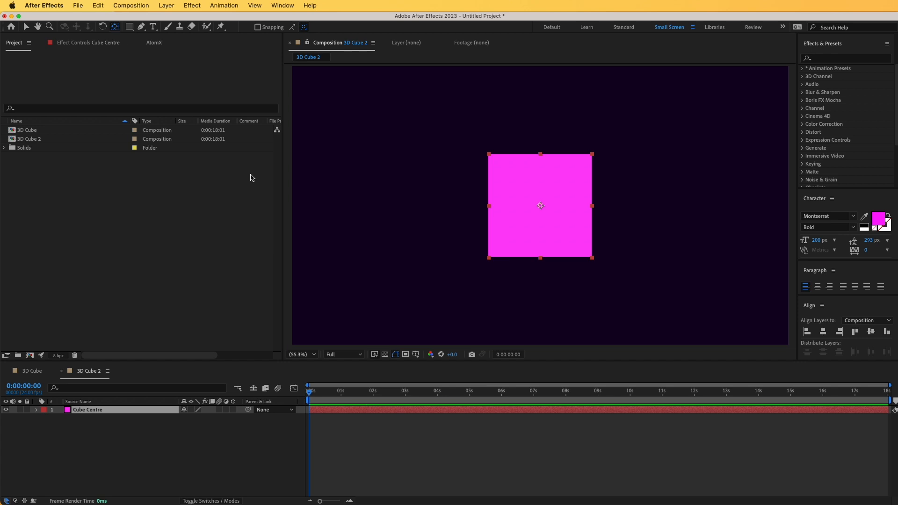
pyautogui.press('super+d')
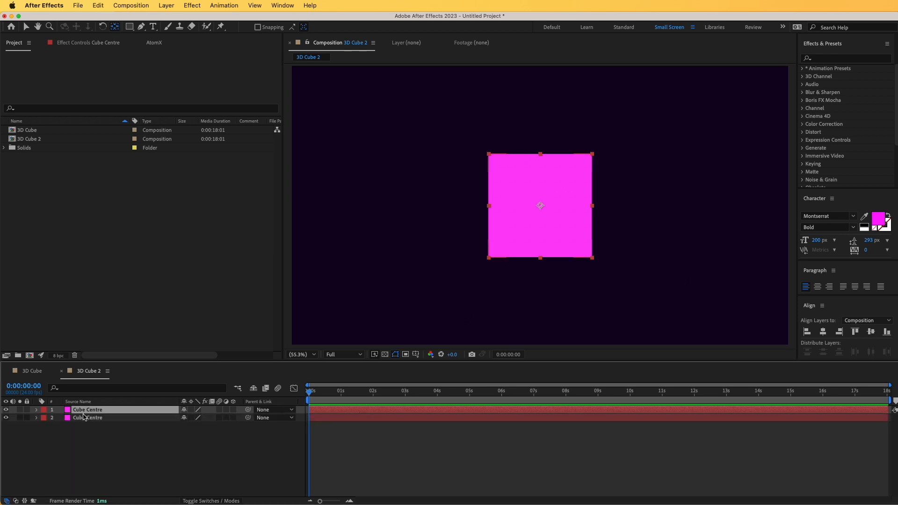
pyautogui.click(5, 418)
# Rename the visible duplicate of the Cube Centre layer to Face 1
pyautogui.press('Return')
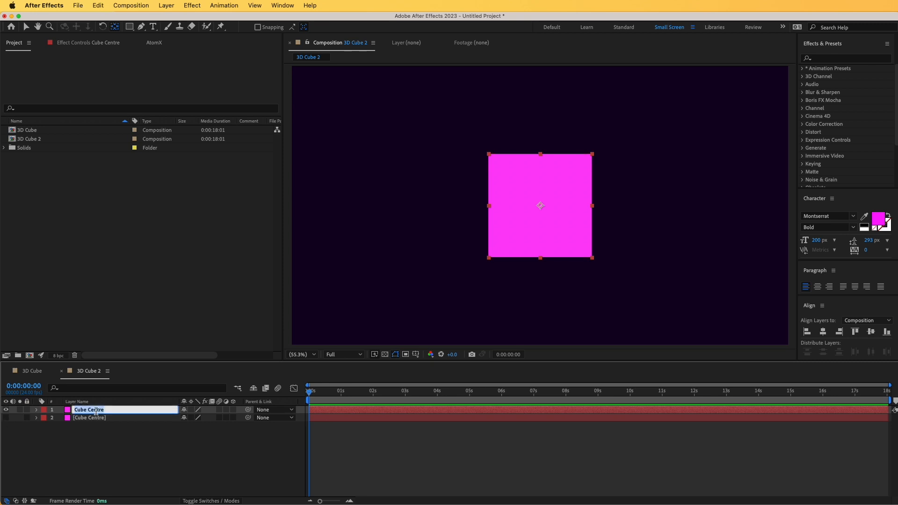
pyautogui.write('Face 1')
pyautogui.press('Return')
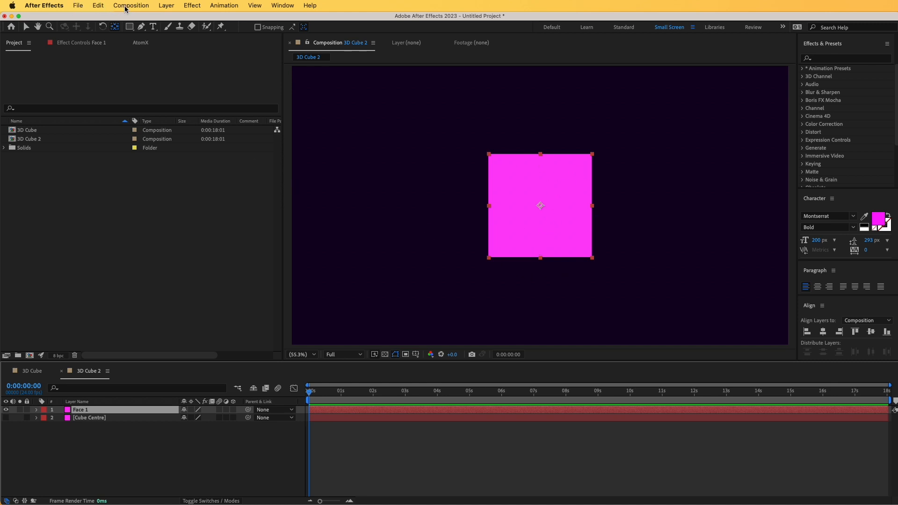
# Auto-trace the Face 1 layer for the current frame using the Alpha channel to generate a mask around its edge
pyautogui.click(159, 8)
pyautogui.click(188, 320)
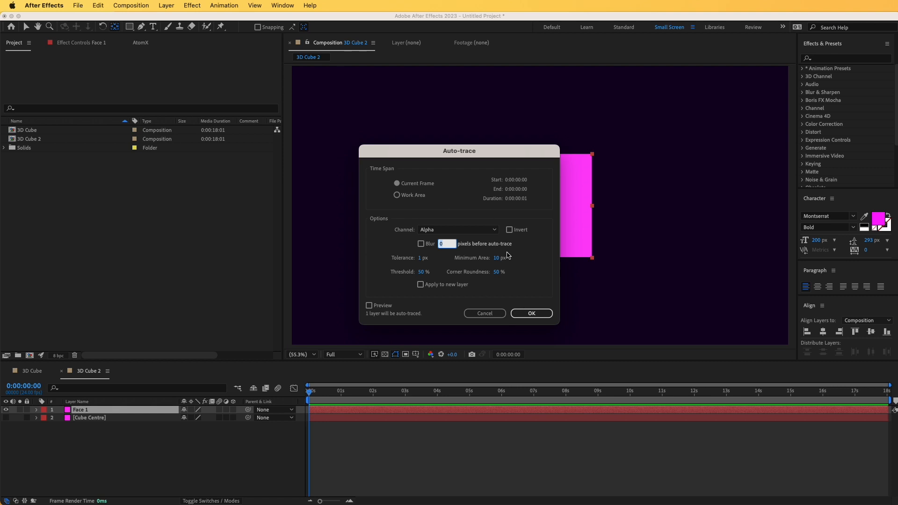
pyautogui.click(533, 313)
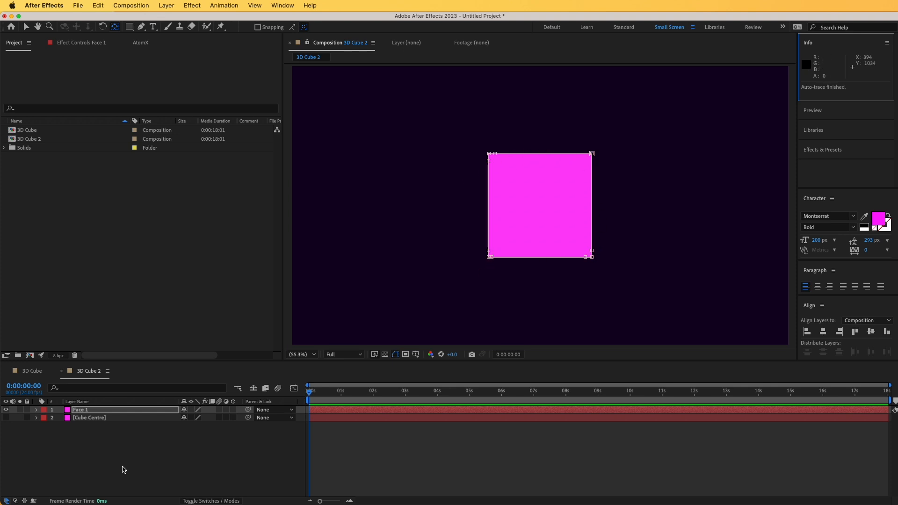
pyautogui.click(100, 460)
# Search the effects for "stroke" and apply the Generate Stroke effect to the Face 1 layer
pyautogui.click(81, 411)
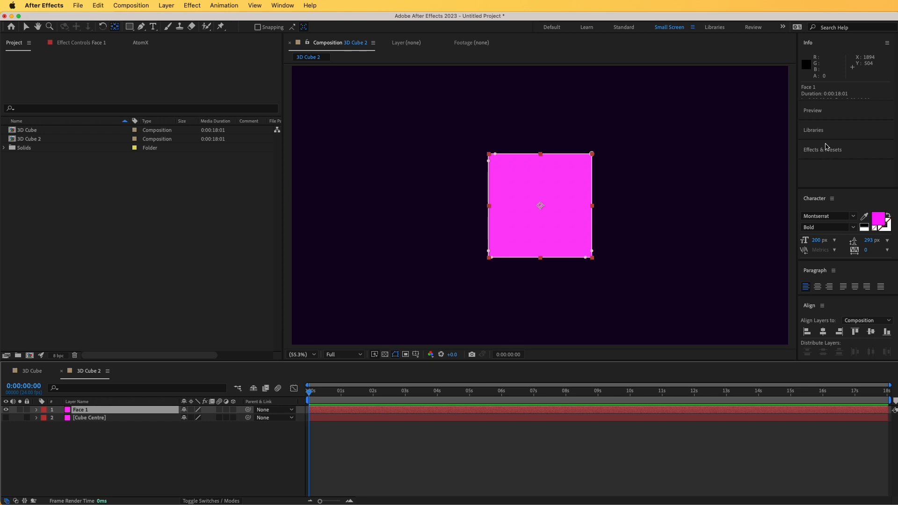
pyautogui.click(822, 150)
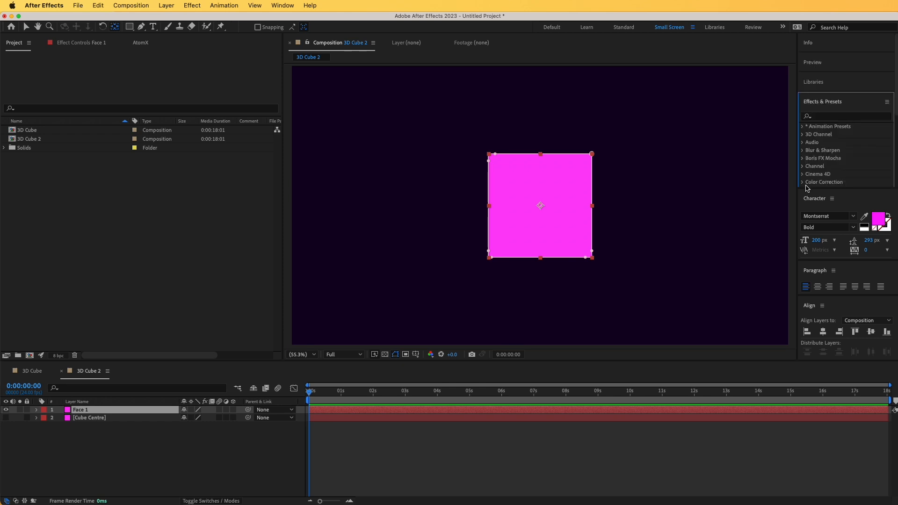
pyautogui.click(828, 116)
pyautogui.write('stroke')
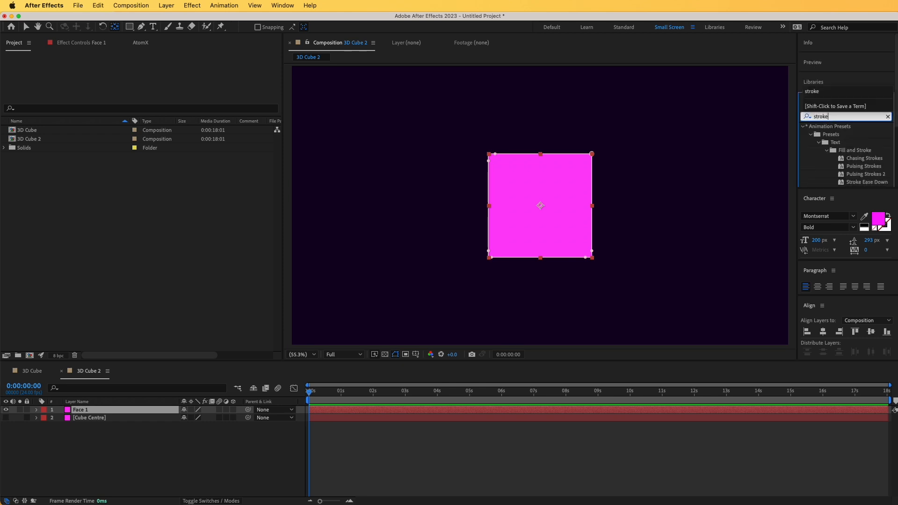
pyautogui.press('Return')
pyautogui.click(829, 176)
pyautogui.moveTo(829, 177)
pyautogui.mouseDown()
pyautogui.moveTo(694, 186)
pyautogui.moveTo(315, 307)
pyautogui.moveTo(115, 411)
pyautogui.mouseUp()
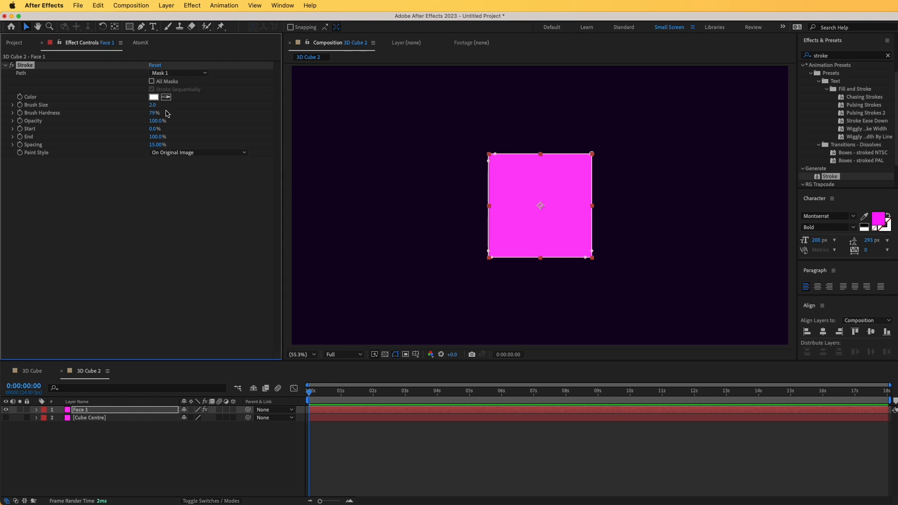
# Configure Face 1's Stroke effect to use all masks, a brush size of 20 and the On Transparent paint style
pyautogui.click(152, 83)
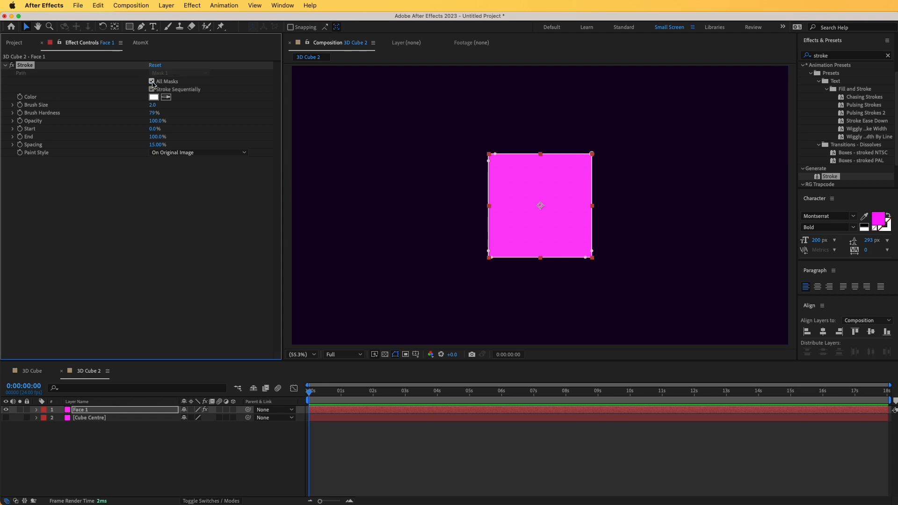
pyautogui.moveTo(153, 105); pyautogui.dragTo(190, 105)
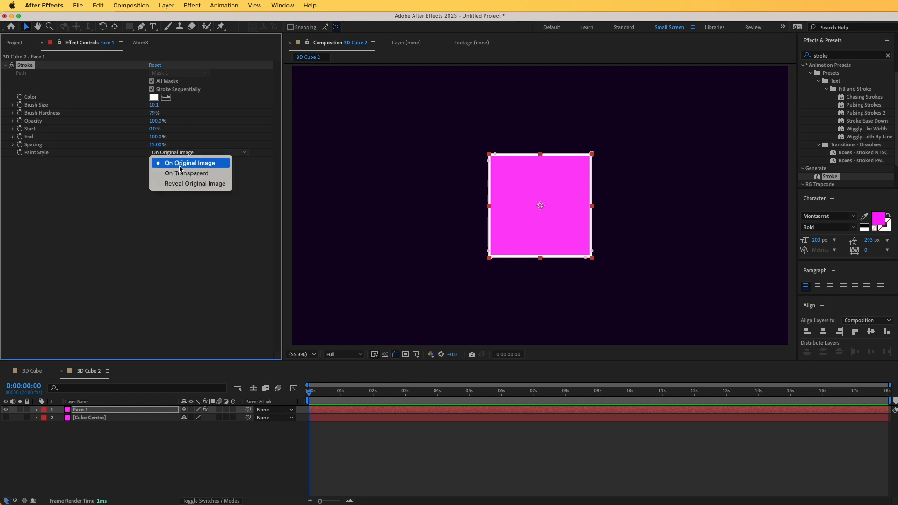
pyautogui.click(180, 173)
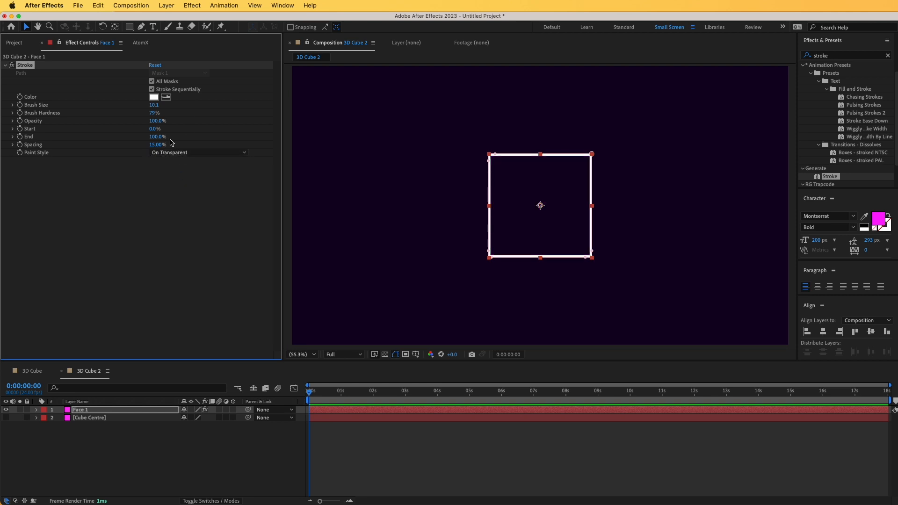
pyautogui.click(155, 105)
pyautogui.press('Return')
pyautogui.click(92, 444)
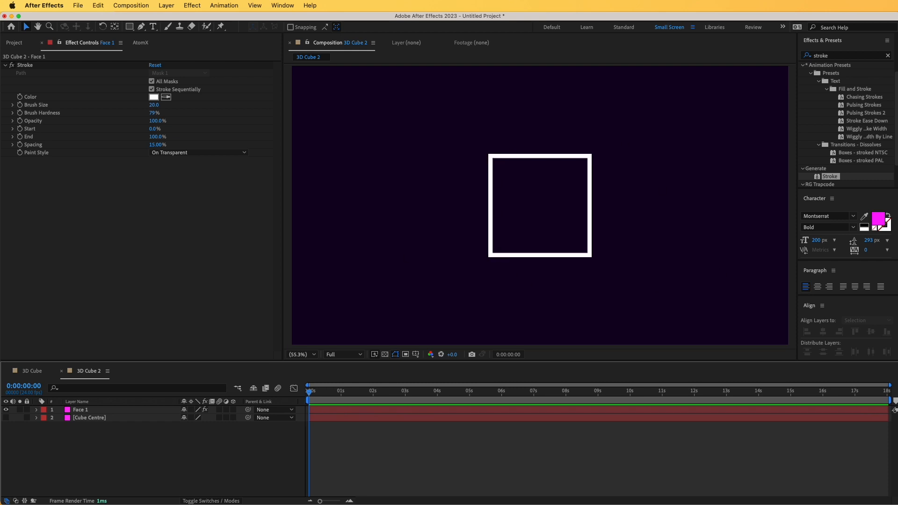
# Make both the Face 1 and Cube Centre layers 3D
pyautogui.click(156, 410)
pyautogui.click(233, 410)
pyautogui.click(232, 417)
pyautogui.click(197, 447)
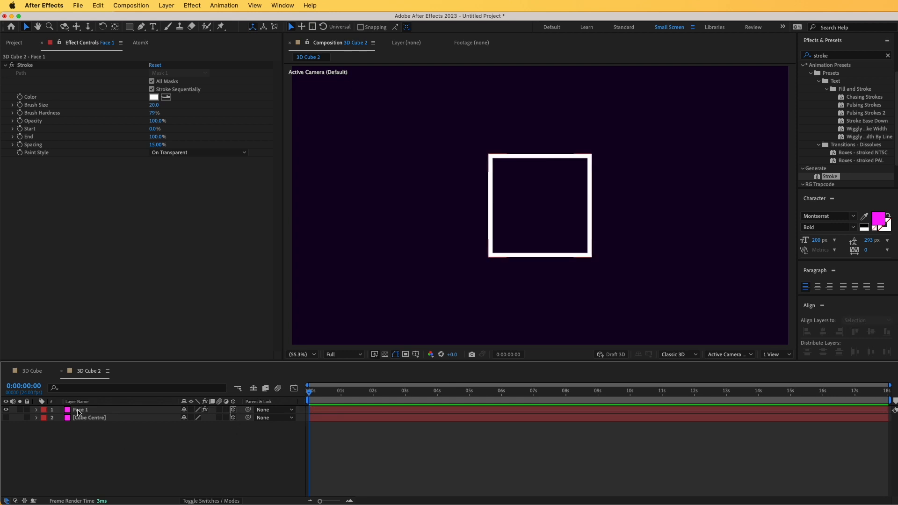
# Set the Face 1 layer's Z position to 200
pyautogui.click(79, 411)
pyautogui.press('p')
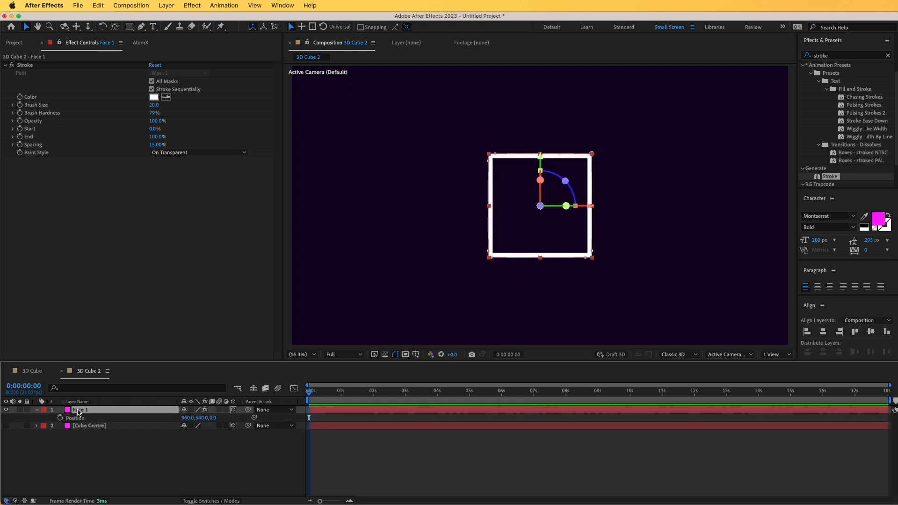
pyautogui.click(213, 417)
pyautogui.write('200')
pyautogui.press('Return')
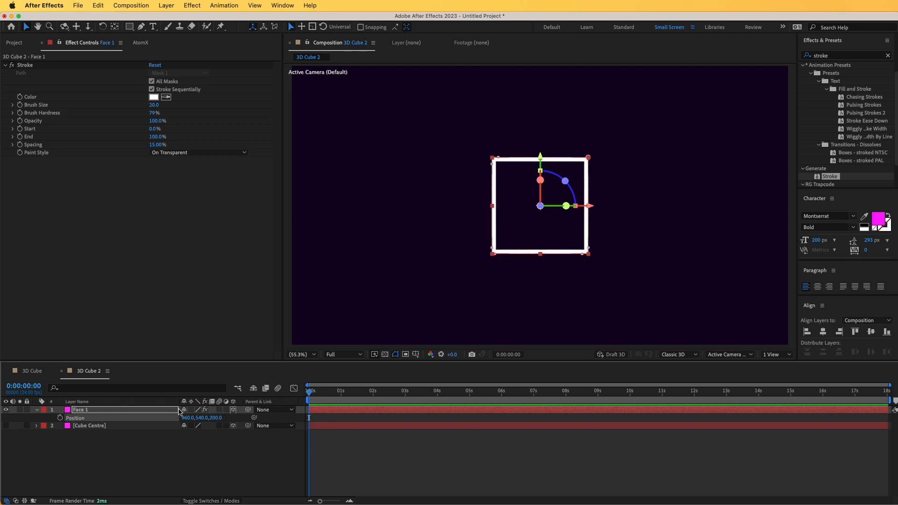
# Duplicate the Face 1 layer and set the duplicate's Z position to -200
pyautogui.click(137, 411)
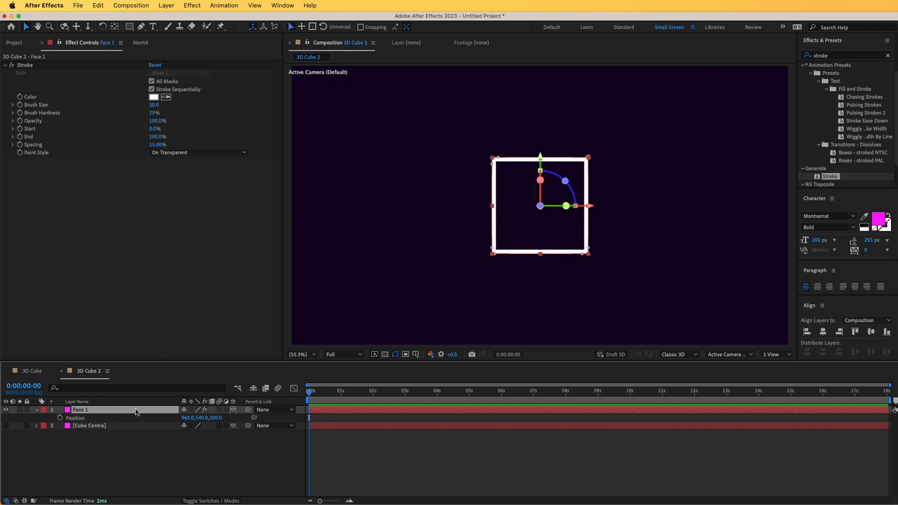
pyautogui.press('super+d')
pyautogui.press('p')
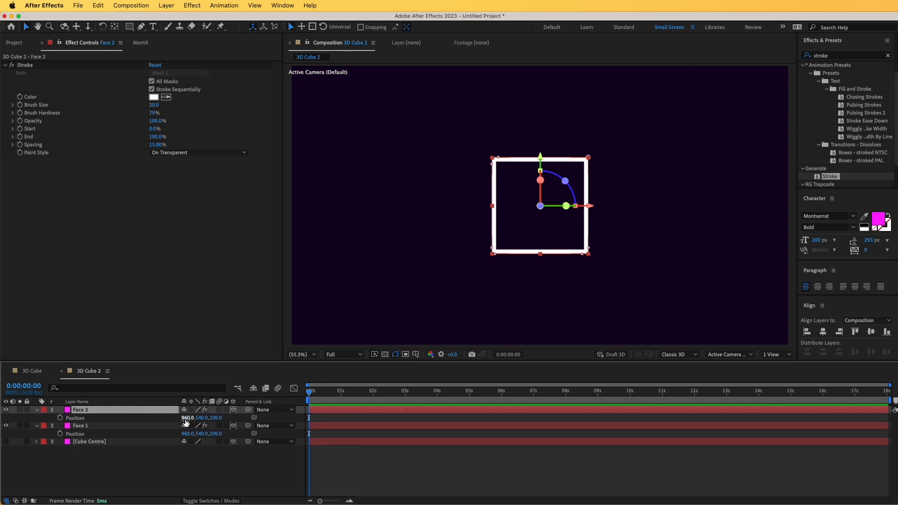
pyautogui.click(219, 418)
pyautogui.write('-200')
pyautogui.press('Return')
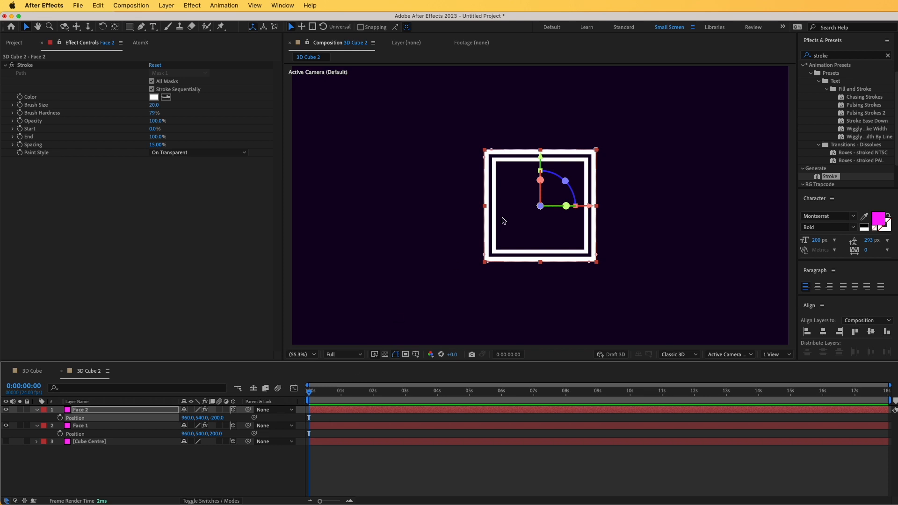
# Reveal the Cube Centre layer's rotation properties, try a small Y rotation and undo it
pyautogui.click(100, 443)
pyautogui.press('r')
pyautogui.moveTo(194, 466); pyautogui.dragTo(183, 468)
pyautogui.press('super+z')
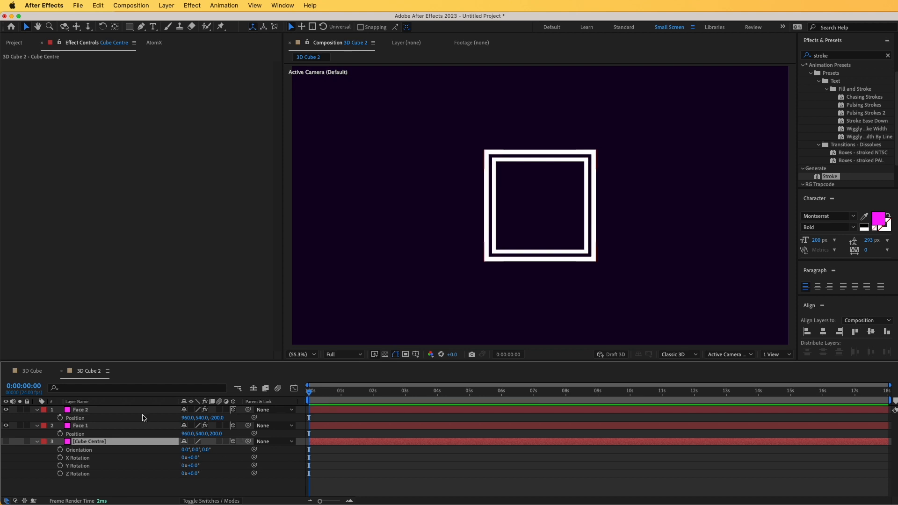
# Parent the Face 1 and Face 2 layers to Cube Centre and set Cube Centre's Y rotation to -32°
pyautogui.click(90, 410)
pyautogui.keyDown('shift'); pyautogui.click(83, 427); pyautogui.keyUp('shift')
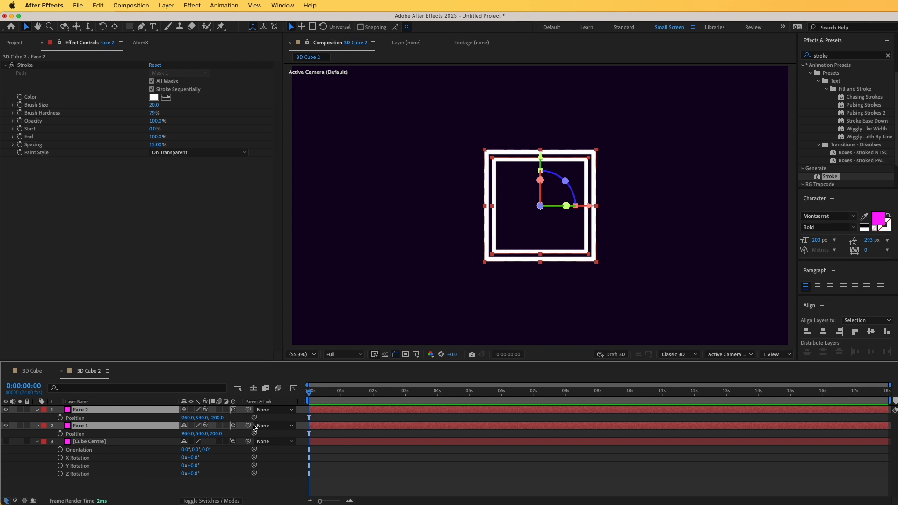
pyautogui.moveTo(248, 425); pyautogui.dragTo(95, 446)
pyautogui.moveTo(192, 465); pyautogui.dragTo(173, 482)
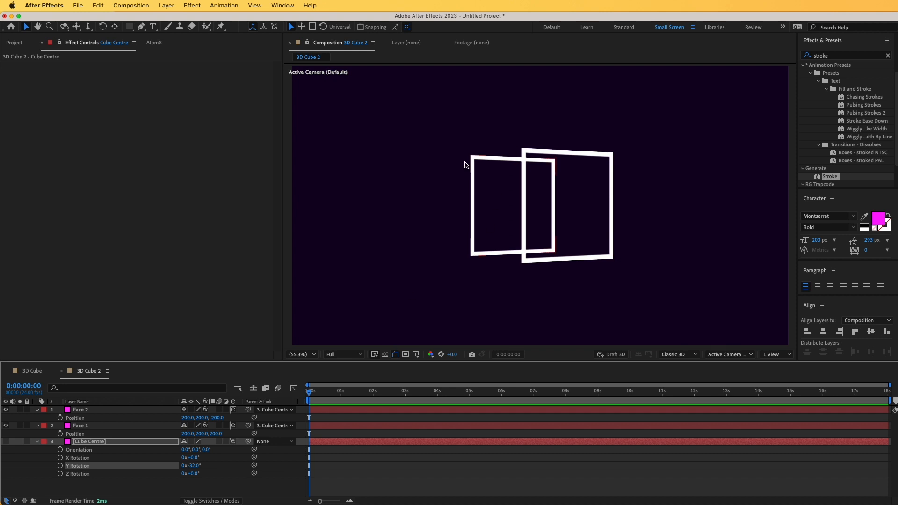
# Duplicate the Face 2 layer and set the duplicate's Z position to 0
pyautogui.click(85, 411)
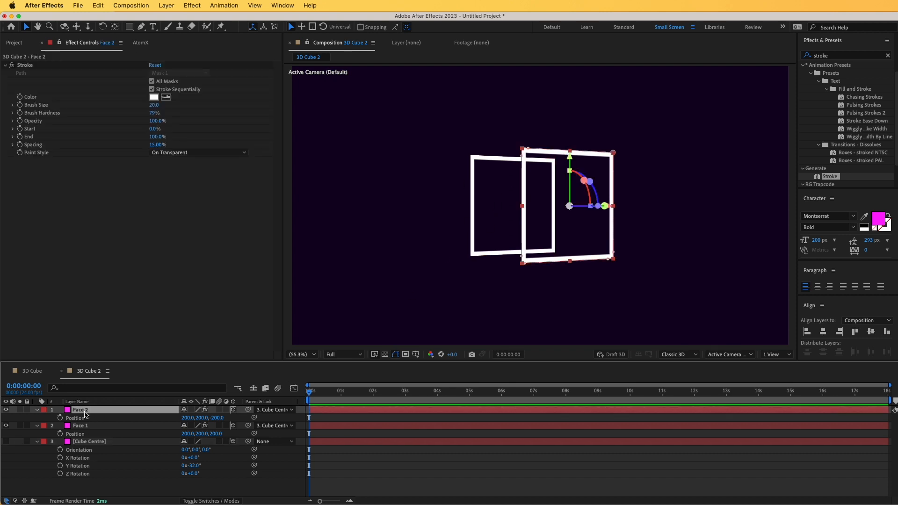
pyautogui.press('super+d')
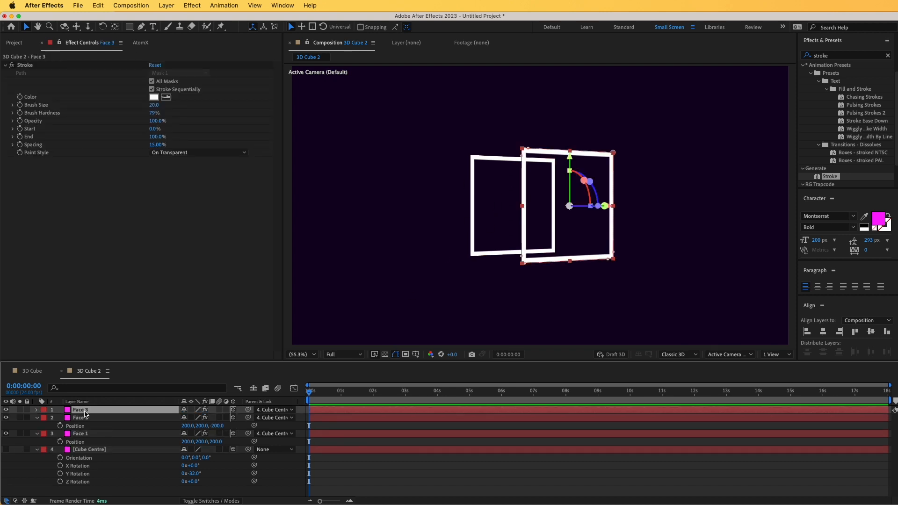
pyautogui.press('p')
pyautogui.click(217, 418)
pyautogui.write('0')
pyautogui.press('Return')
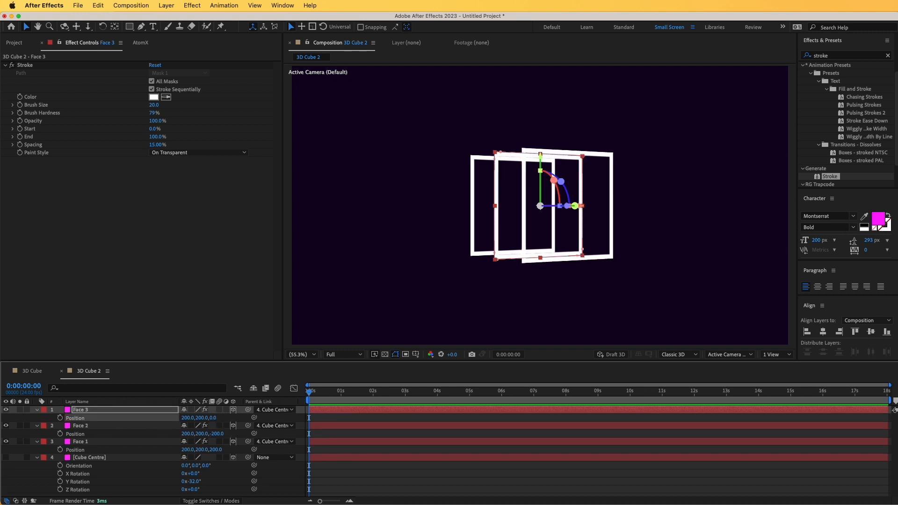
pyautogui.click(201, 419)
# Set the Face 3 layer's Y rotation to 90°
pyautogui.click(101, 410)
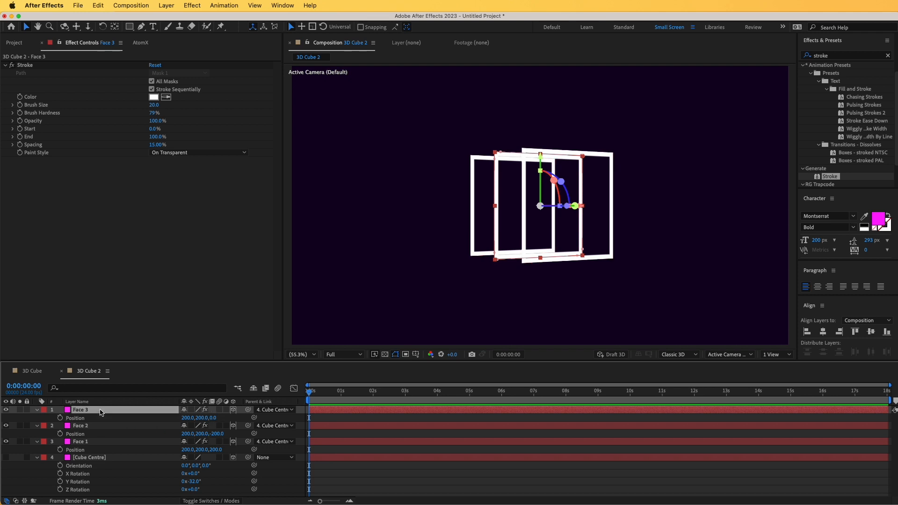
pyautogui.press('r')
pyautogui.moveTo(194, 434); pyautogui.dragTo(228, 434)
pyautogui.click(194, 435)
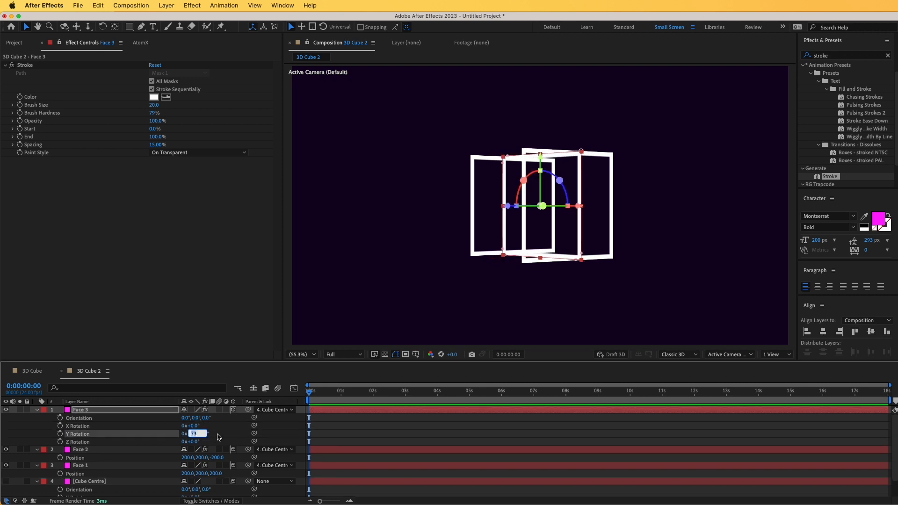
pyautogui.write('90')
pyautogui.press('Return')
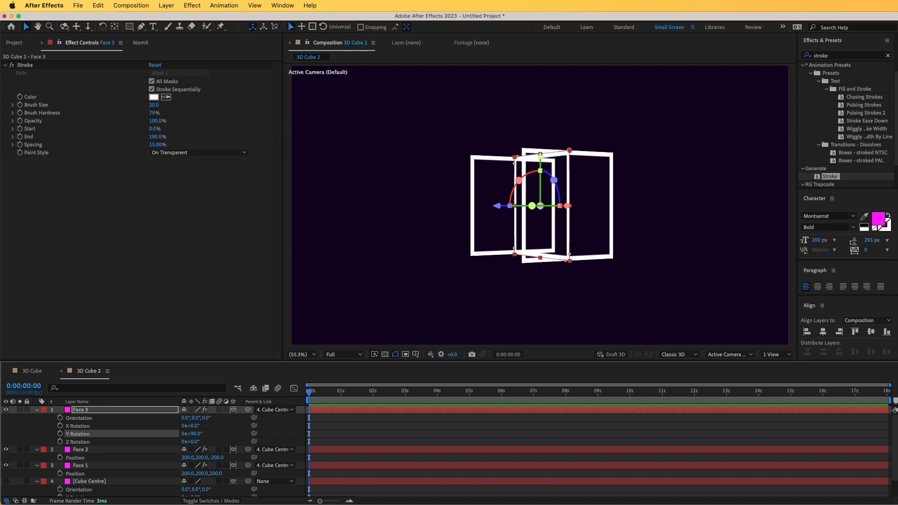
# Subtract 200 from the Face 3 layer's X position, setting it to 0
pyautogui.click(103, 410)
pyautogui.press('p')
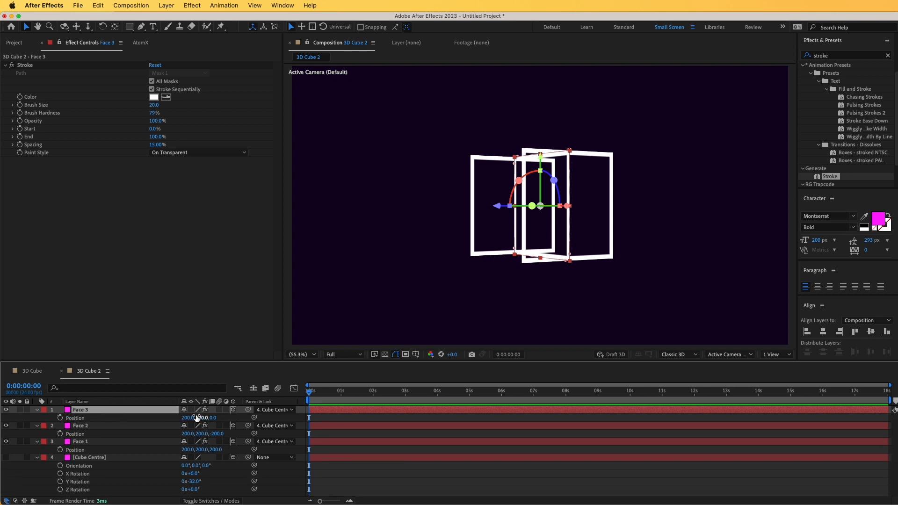
pyautogui.click(188, 418)
pyautogui.write('-200')
pyautogui.press('Return')
# Duplicate the Face 3 layer and add 400 to the duplicate's X position, setting it to 400
pyautogui.click(107, 410)
pyautogui.press('super+d')
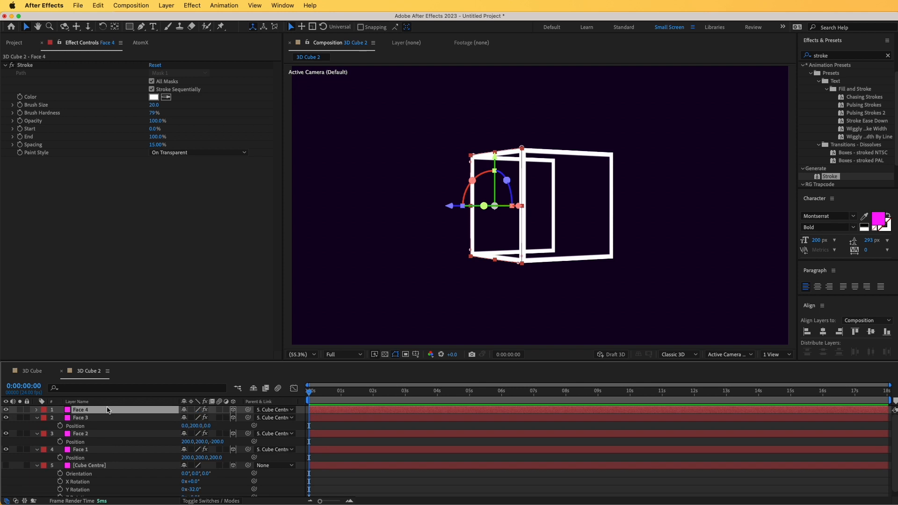
pyautogui.press('p')
pyautogui.click(184, 417)
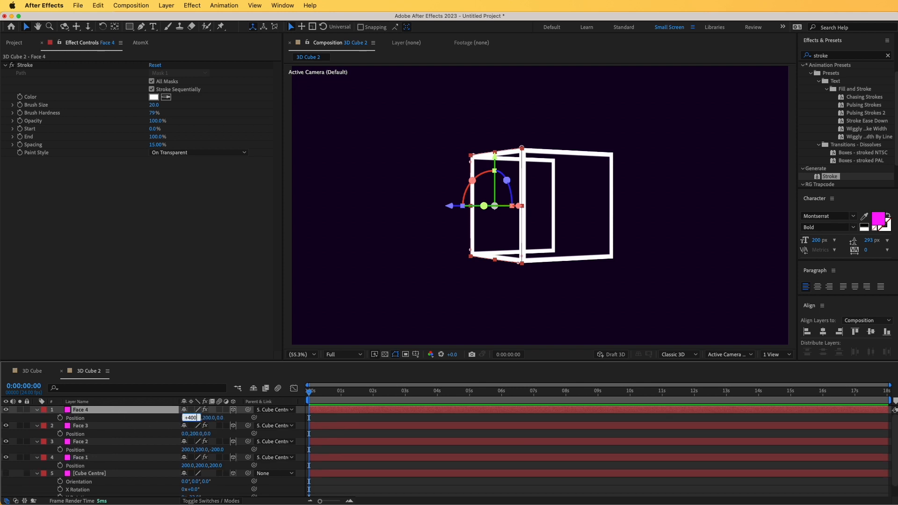
pyautogui.press('Return')
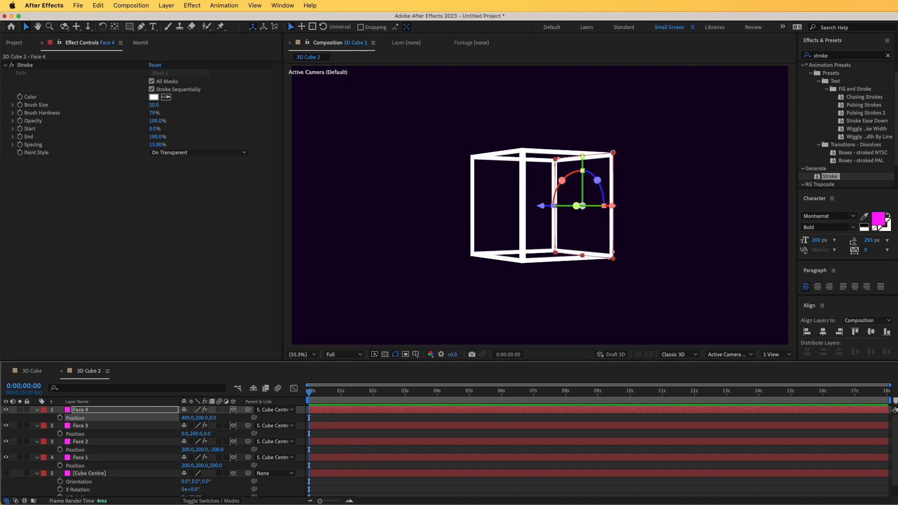
pyautogui.click(268, 420)
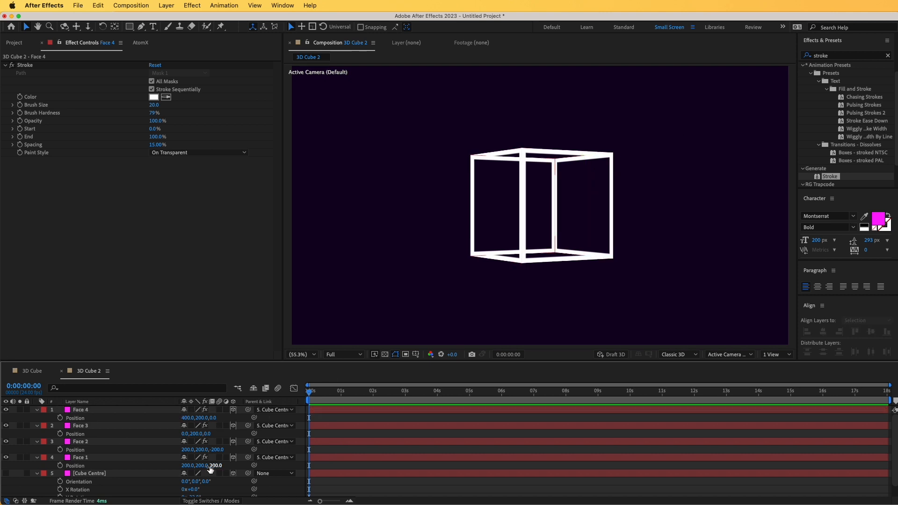
# Collapse the face layers' properties, reveal Cube Centre's rotation and rotate it to X 78° and Y 6°
pyautogui.press('u')
pyautogui.press('u')
pyautogui.click(102, 443)
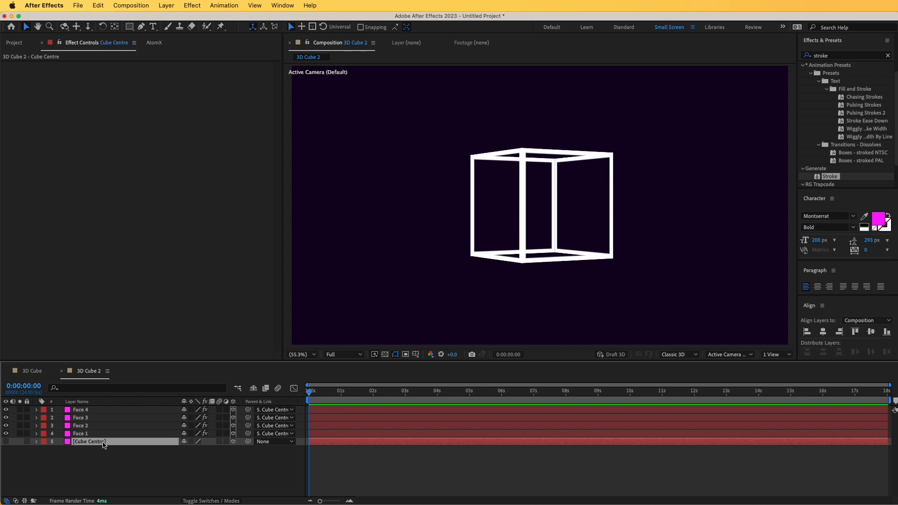
pyautogui.press('r')
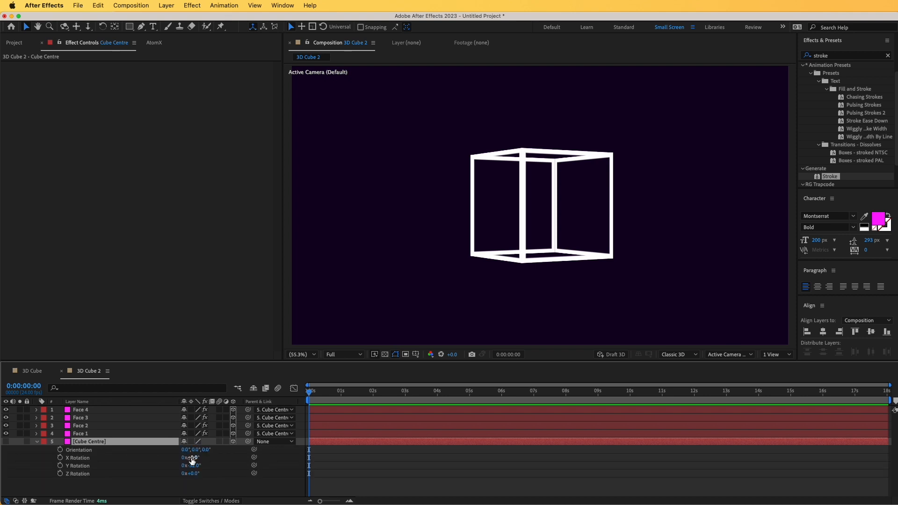
pyautogui.moveTo(192, 466); pyautogui.dragTo(230, 458)
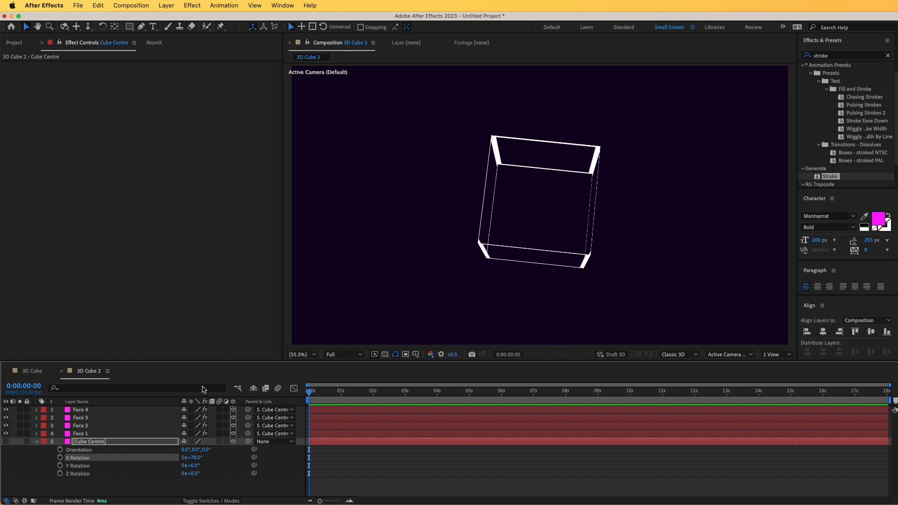
# Enable continuous rasterization on Face 1 to Face 4, and rotate Cube Centre to X 19° and Y 57°
pyautogui.click(104, 410)
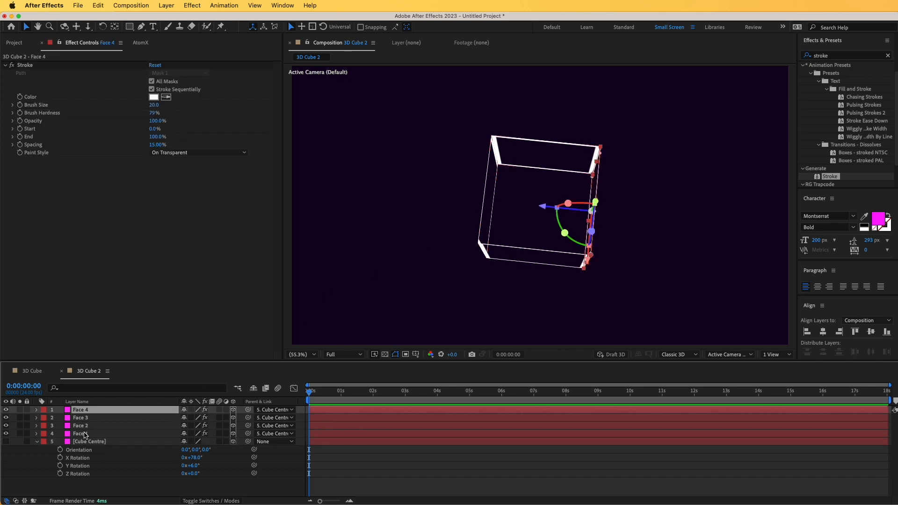
pyautogui.keyDown('shift'); pyautogui.click(84, 436); pyautogui.keyUp('shift')
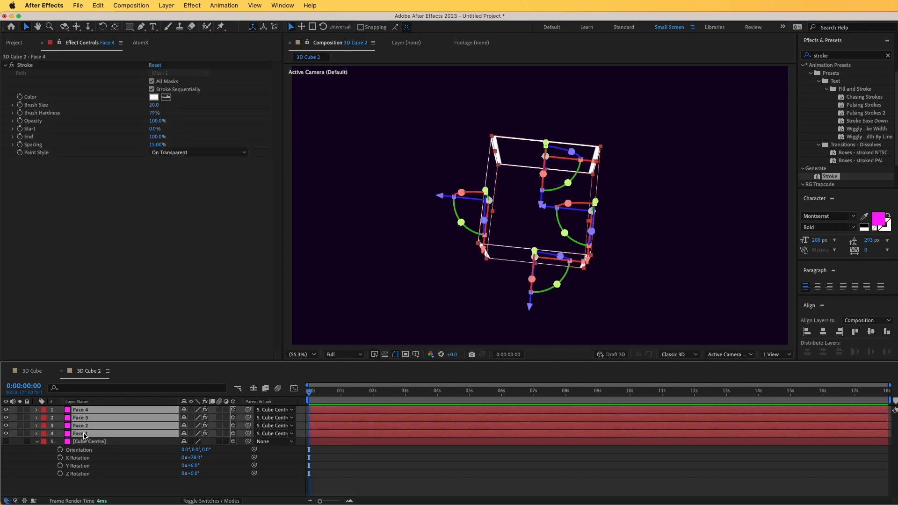
pyautogui.click(191, 410)
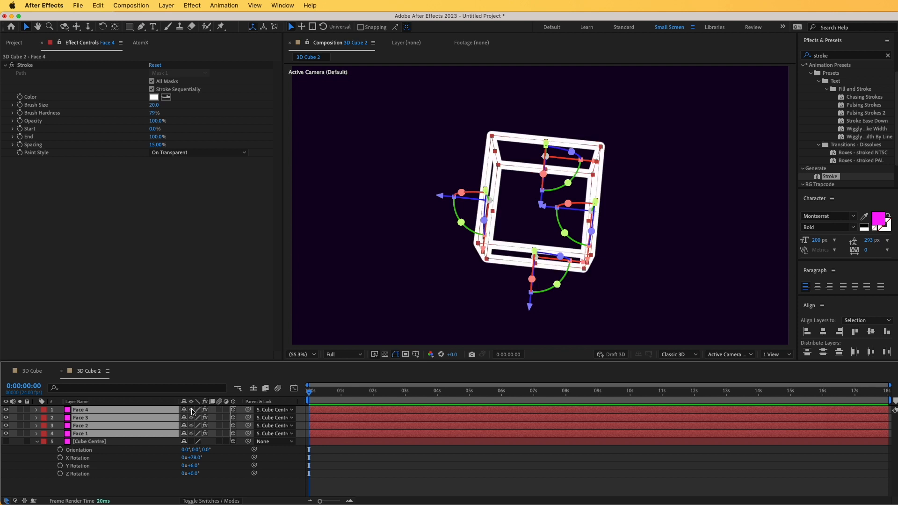
pyautogui.click(176, 490)
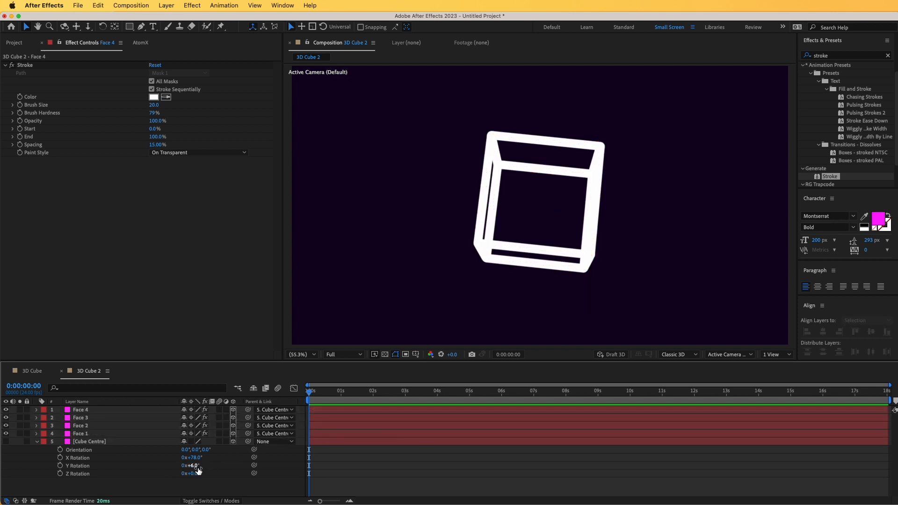
pyautogui.moveTo(197, 470); pyautogui.dragTo(170, 458)
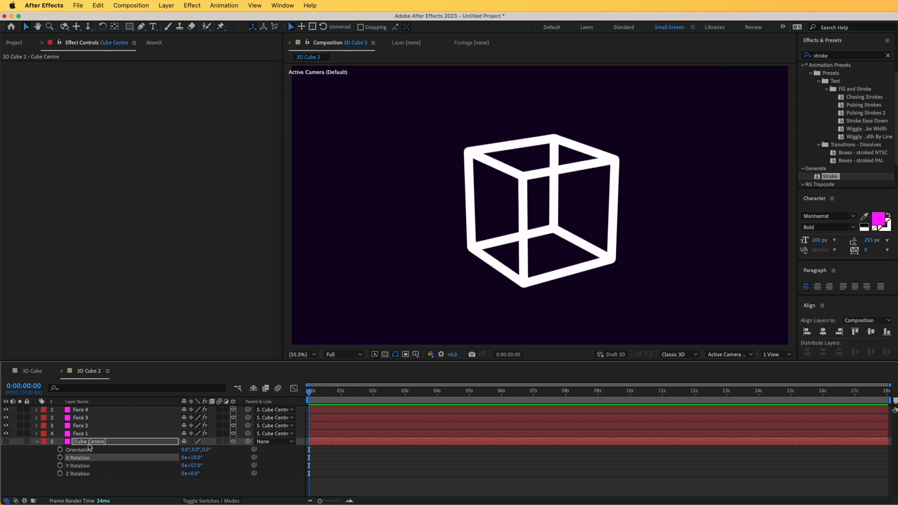
# Set the Stroke effect on Face 1 to a Brush Size of 10 and a Brush Hardness of 100%
pyautogui.click(80, 435)
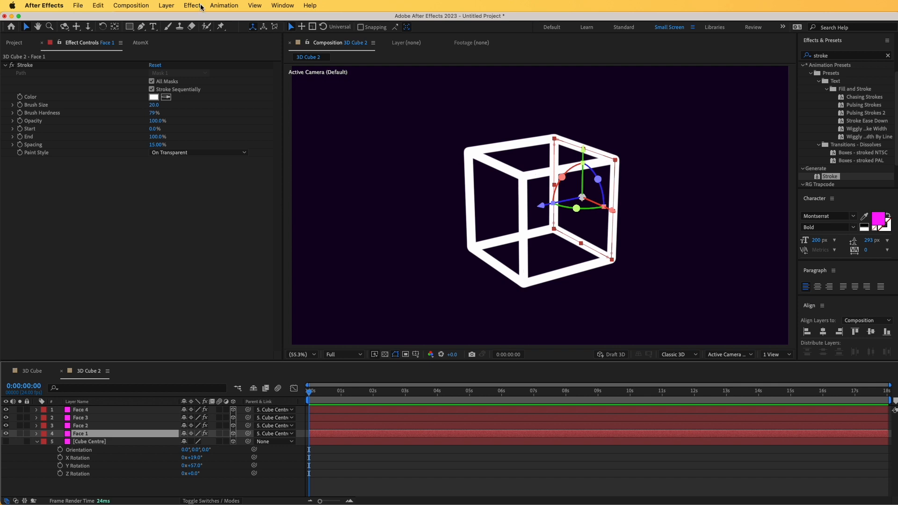
pyautogui.moveTo(153, 104); pyautogui.dragTo(154, 106)
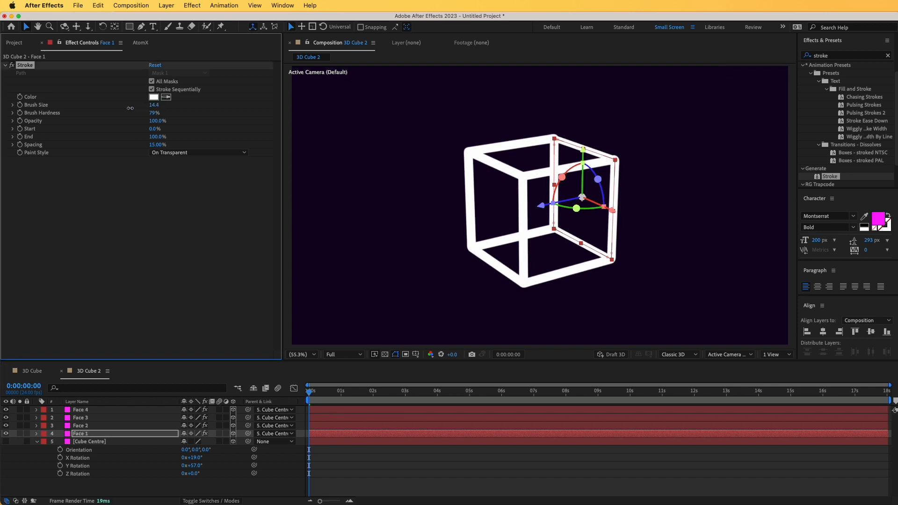
pyautogui.click(154, 105)
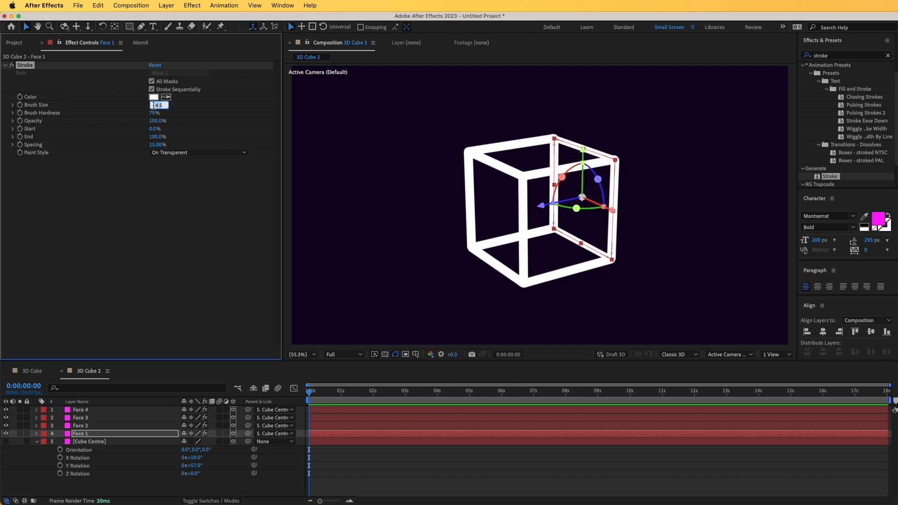
pyautogui.press('Return')
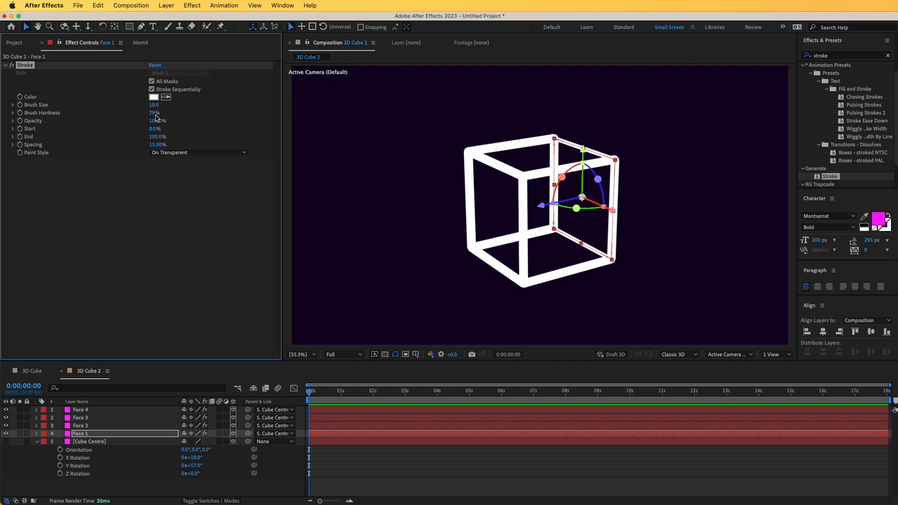
pyautogui.moveTo(154, 113); pyautogui.dragTo(251, 109)
# Copy Face 1's resized Stroke effect onto the Face 2, Face 3 and Face 4 layers
pyautogui.hotkey('ctrl', 'c')
pyautogui.click(80, 425)
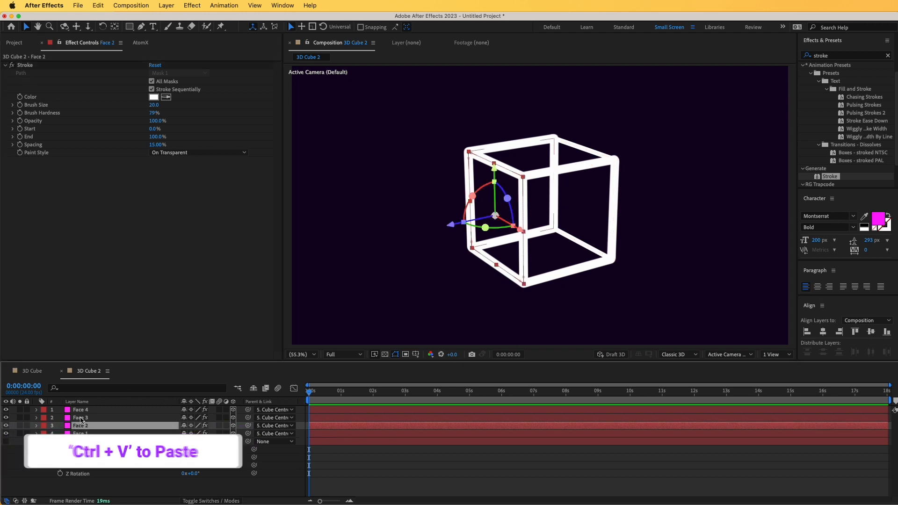
pyautogui.keyDown('shift'); pyautogui.click(81, 410); pyautogui.keyUp('shift')
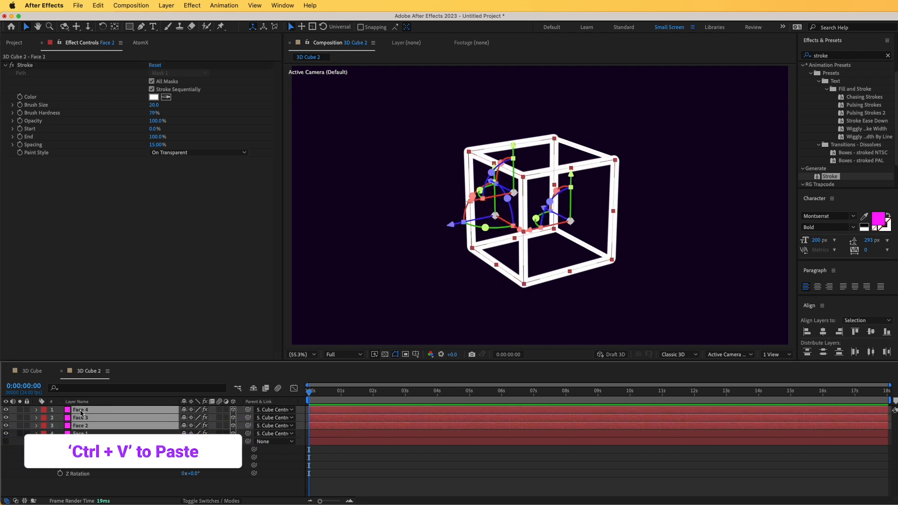
pyautogui.hotkey('ctrl', 'v')
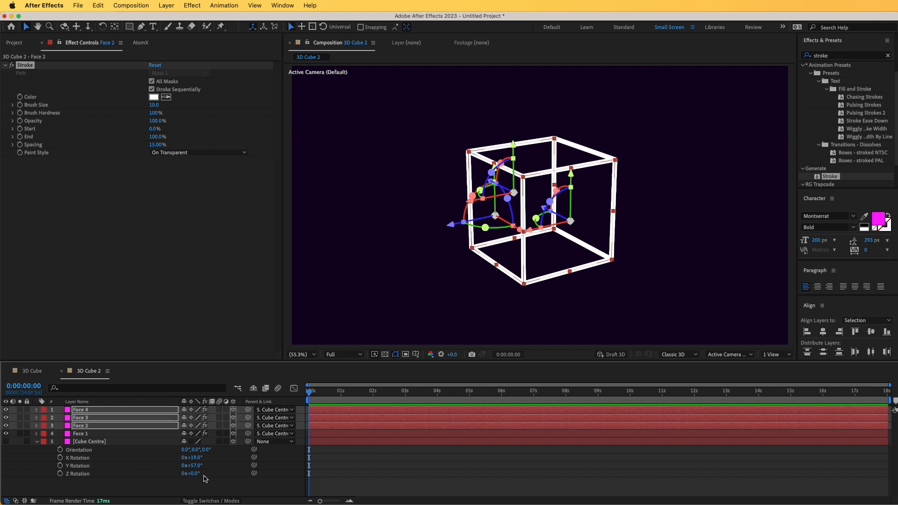
pyautogui.click(213, 482)
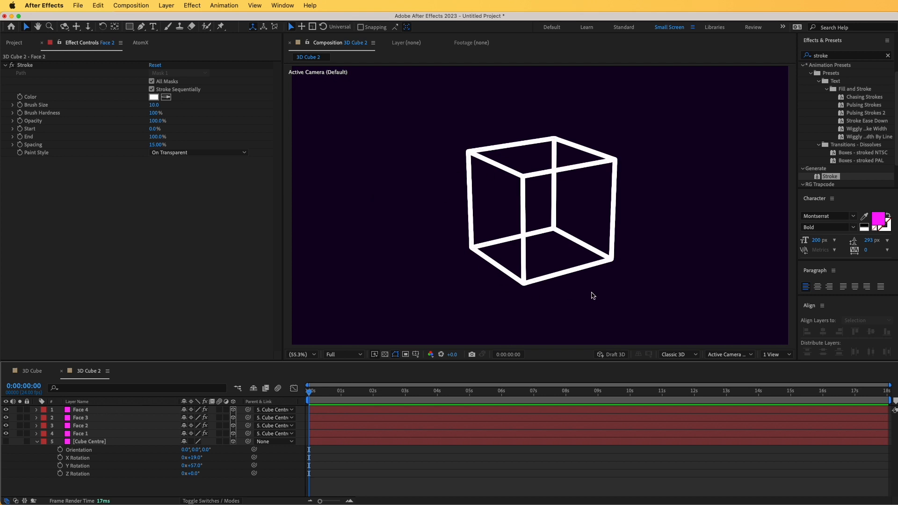
# Search the effects for "color con" and apply Color Control to the Cube Centre layer
pyautogui.click(85, 442)
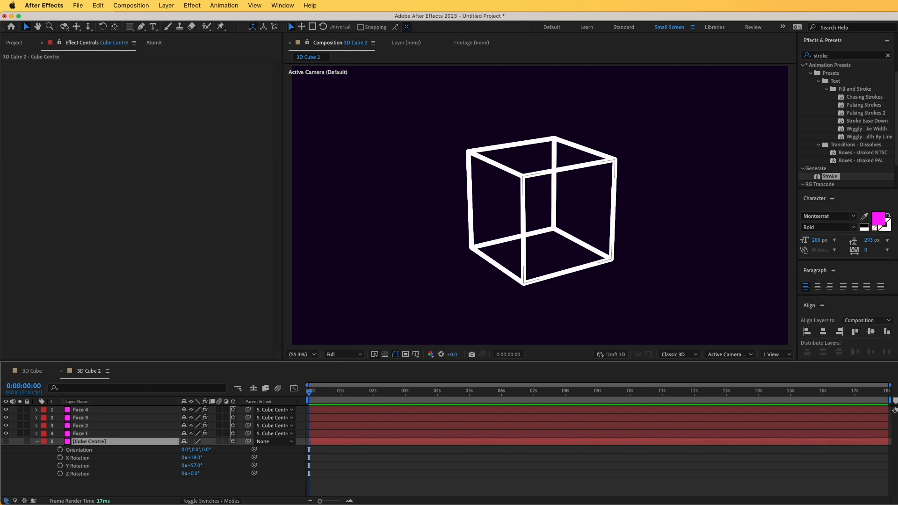
pyautogui.click(855, 55)
pyautogui.write('color')
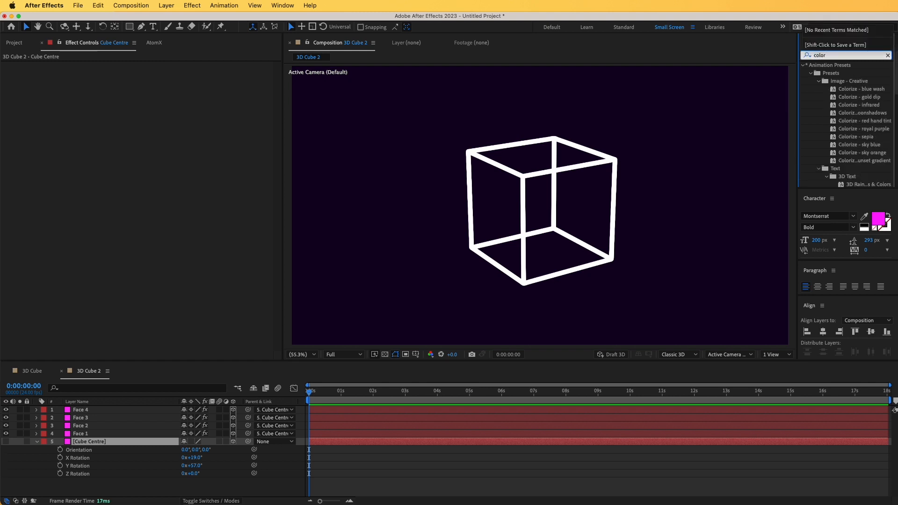
pyautogui.write(' con')
pyautogui.moveTo(837, 134); pyautogui.dragTo(136, 357)
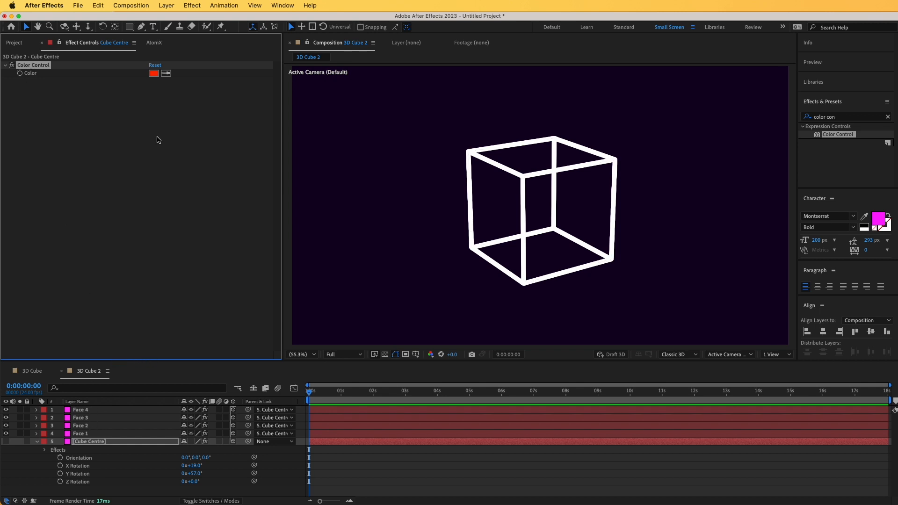
pyautogui.click(87, 444)
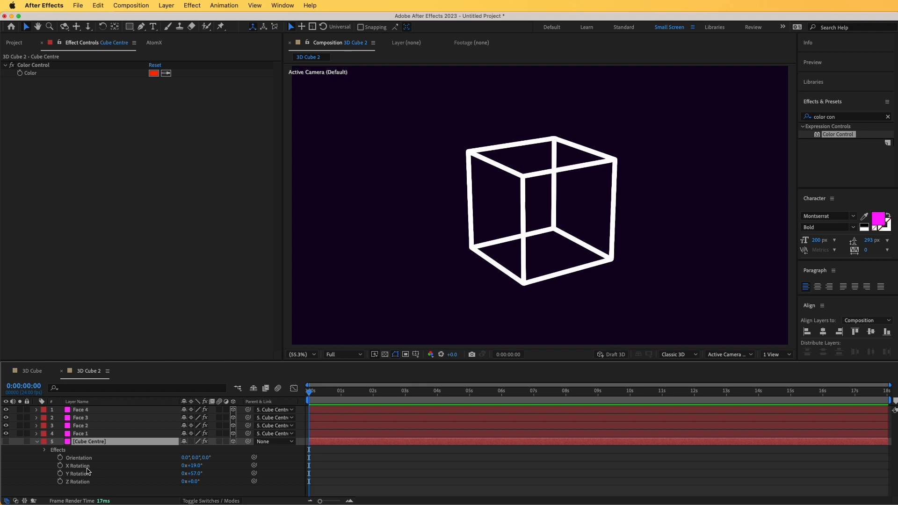
pyautogui.click(47, 65)
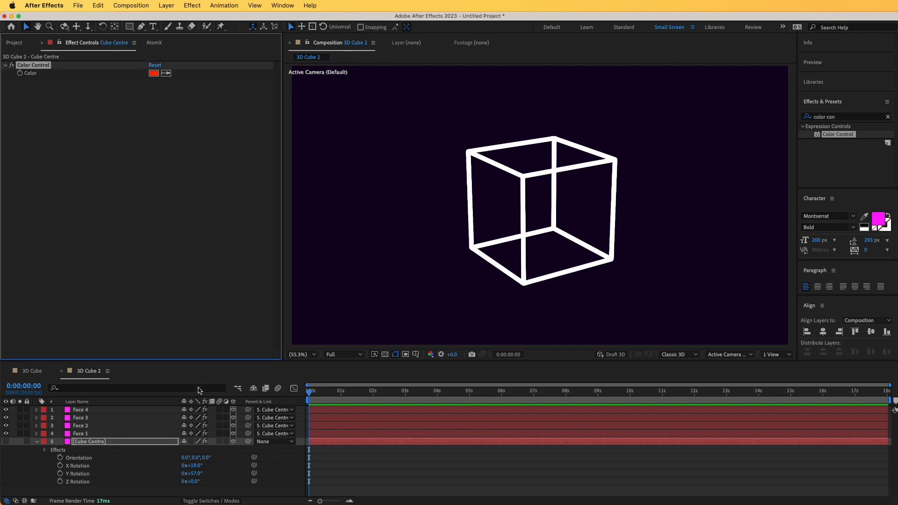
# Add an expression to Face 1's Stroke Color that links it to the Color Control on Cube Centre
pyautogui.click(90, 435)
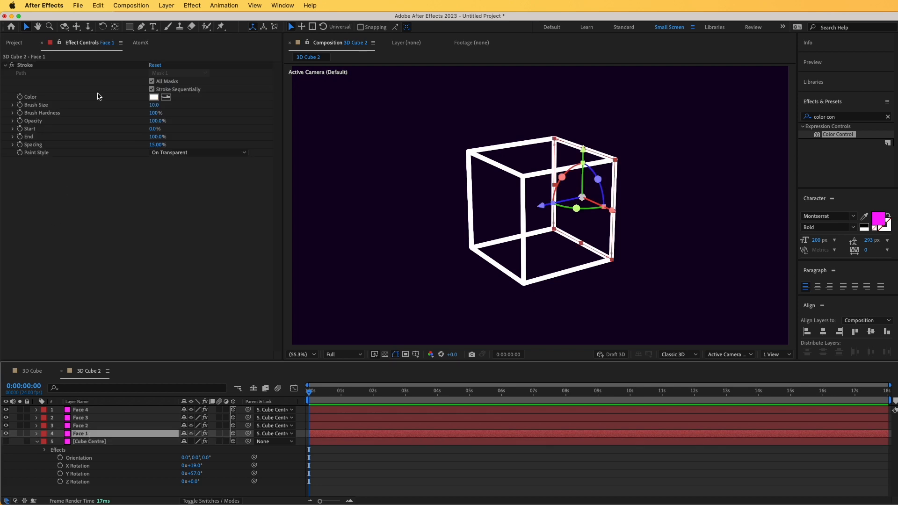
pyautogui.keyDown('alt'); pyautogui.click(20, 97); pyautogui.keyUp('alt')
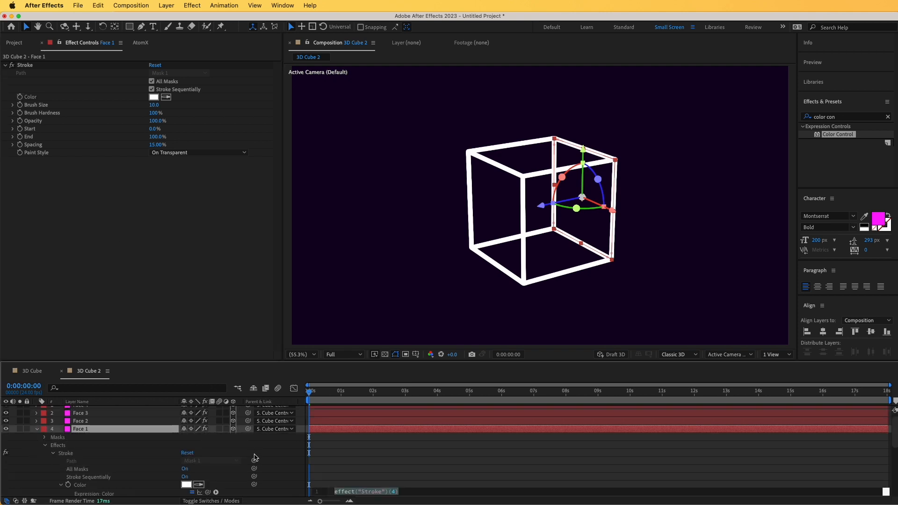
pyautogui.scroll(-2, 229, 483)
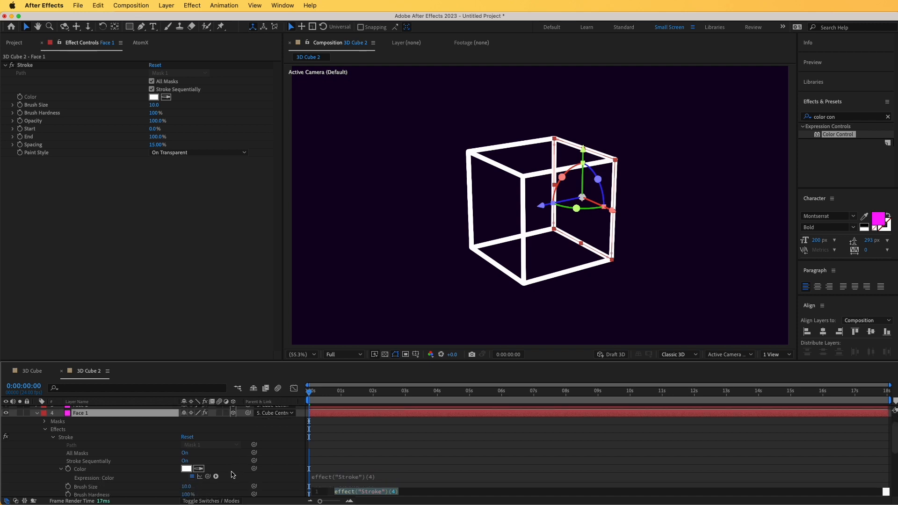
pyautogui.scroll(2, 108, 477)
pyautogui.scroll(-8, 107, 475)
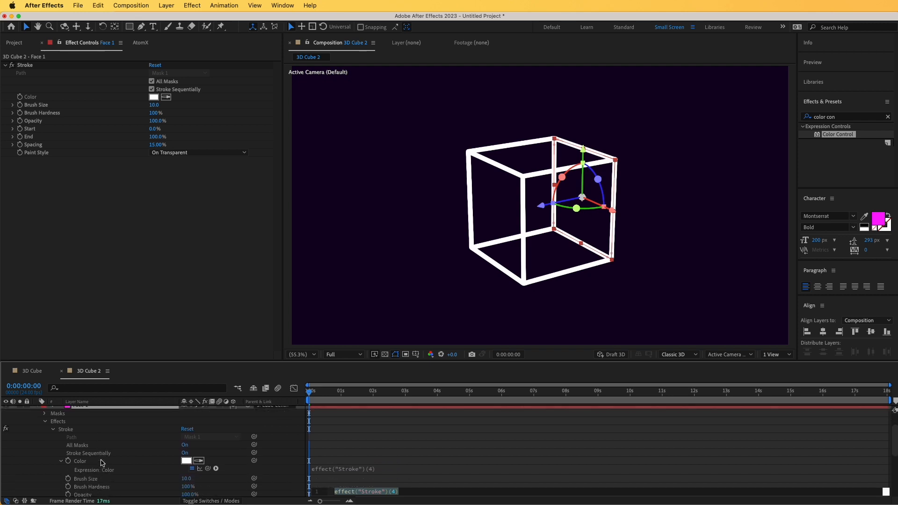
pyautogui.click(91, 453)
pyautogui.scroll(5, 110, 467)
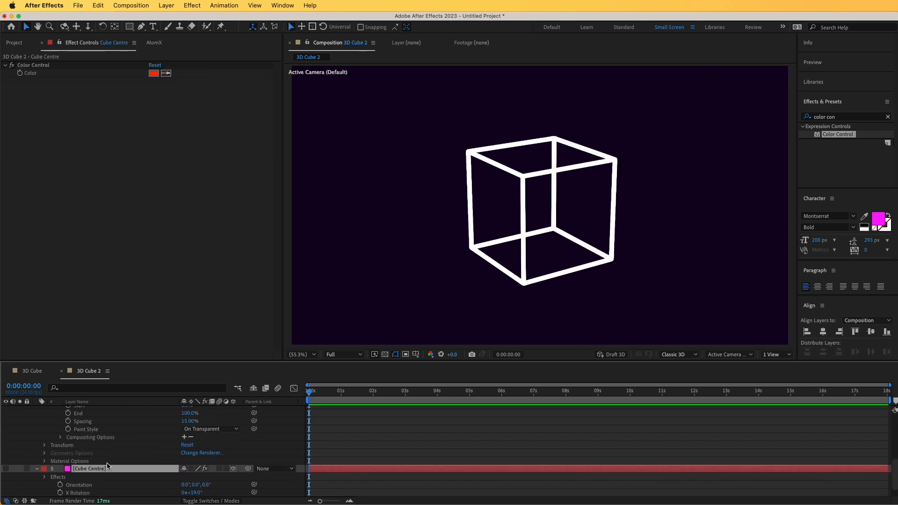
pyautogui.scroll(2, 113, 464)
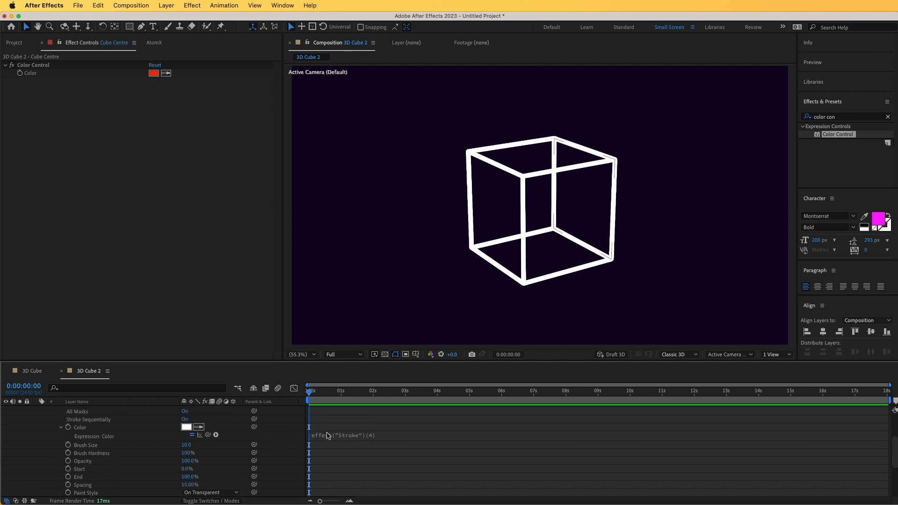
pyautogui.click(322, 435)
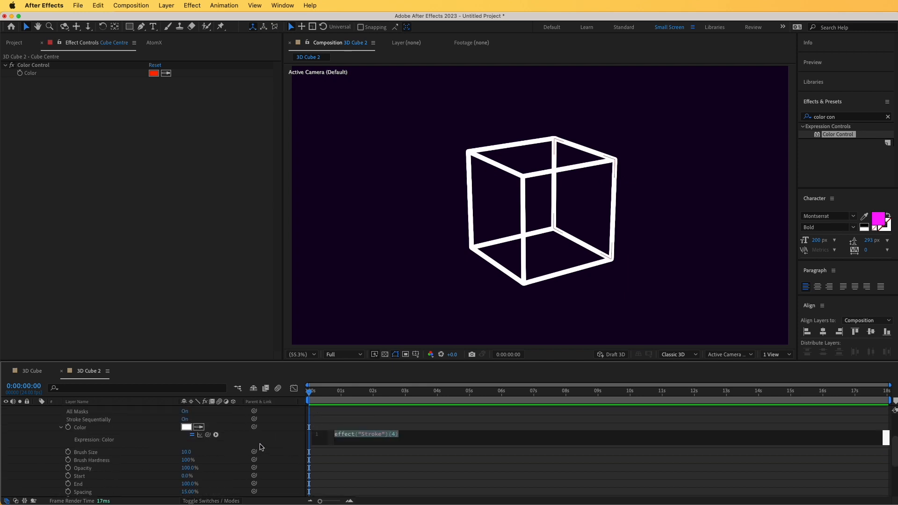
pyautogui.moveTo(209, 438); pyautogui.dragTo(39, 78)
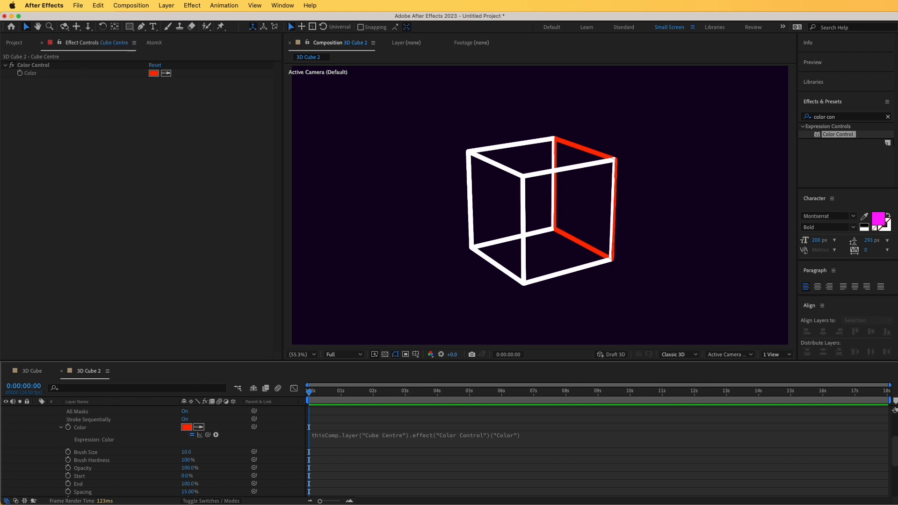
# Copy Face 1's expression-linked Stroke effect onto Face 2, Face 3 and Face 4, and check the individual faces
pyautogui.click(78, 434)
pyautogui.click(29, 65)
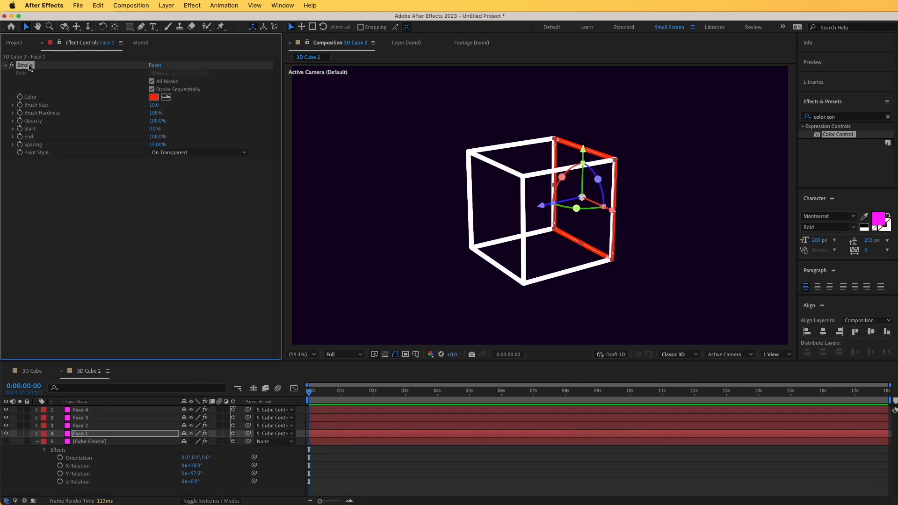
pyautogui.click(79, 425)
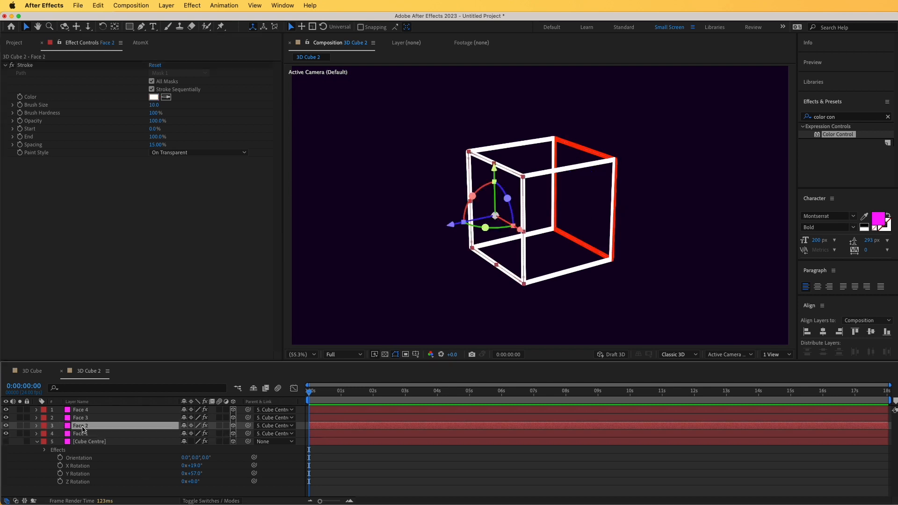
pyautogui.keyDown('shift'); pyautogui.click(80, 410); pyautogui.keyUp('shift')
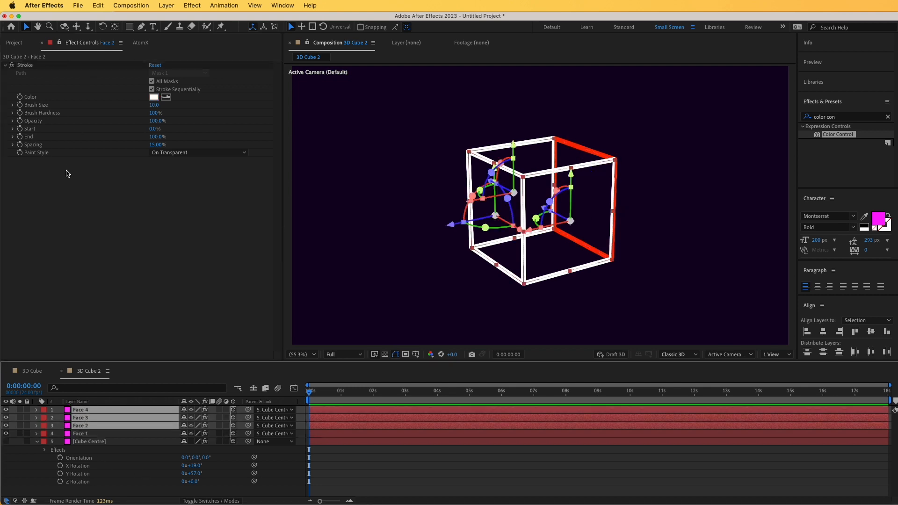
pyautogui.press('super+v')
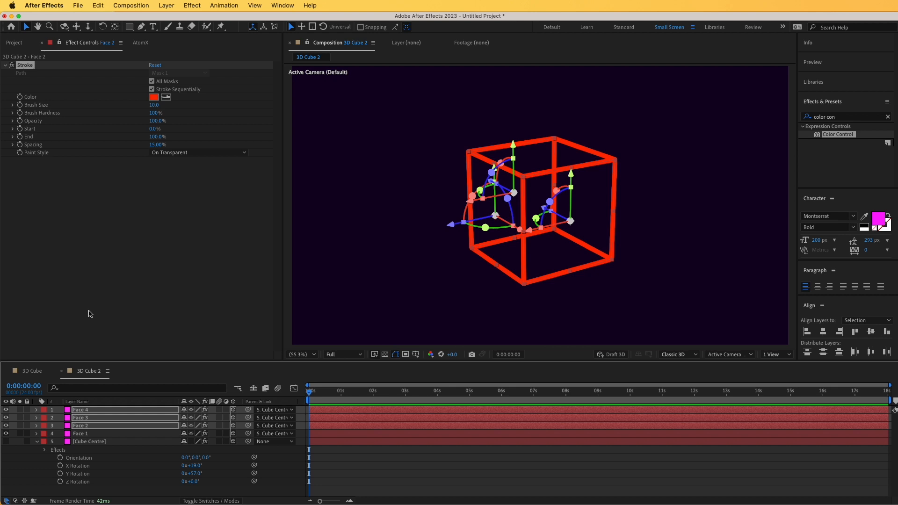
pyautogui.click(85, 441)
pyautogui.click(84, 418)
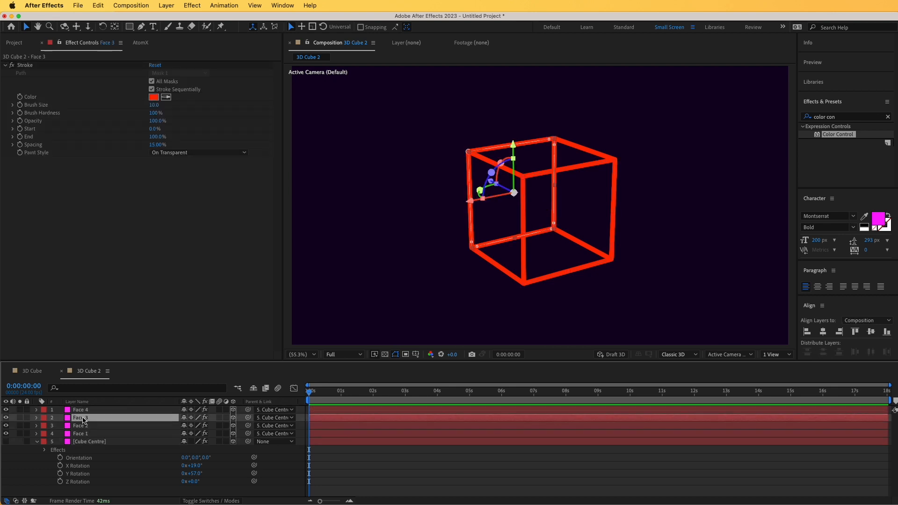
pyautogui.click(82, 426)
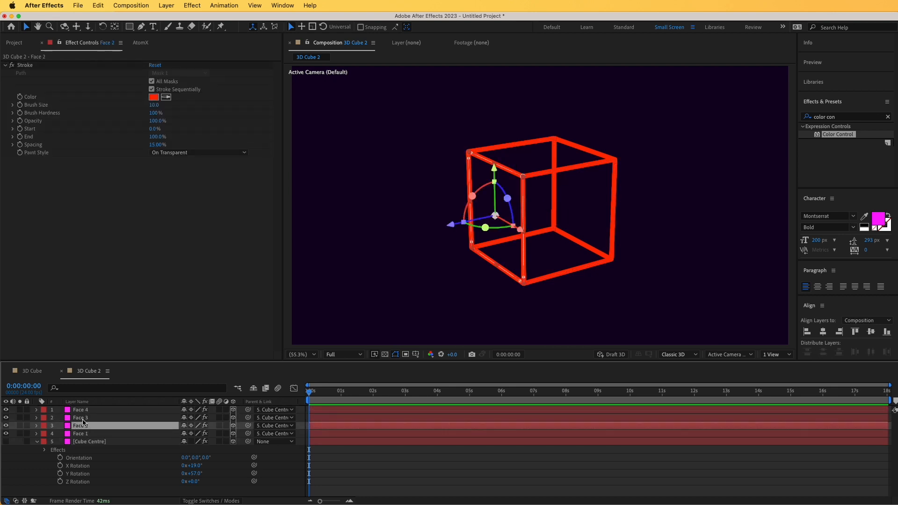
pyautogui.click(82, 420)
# Set Cube Centre's Color Control to cyan 46FFF0 and rotate the layer to 73° on Y
pyautogui.click(82, 442)
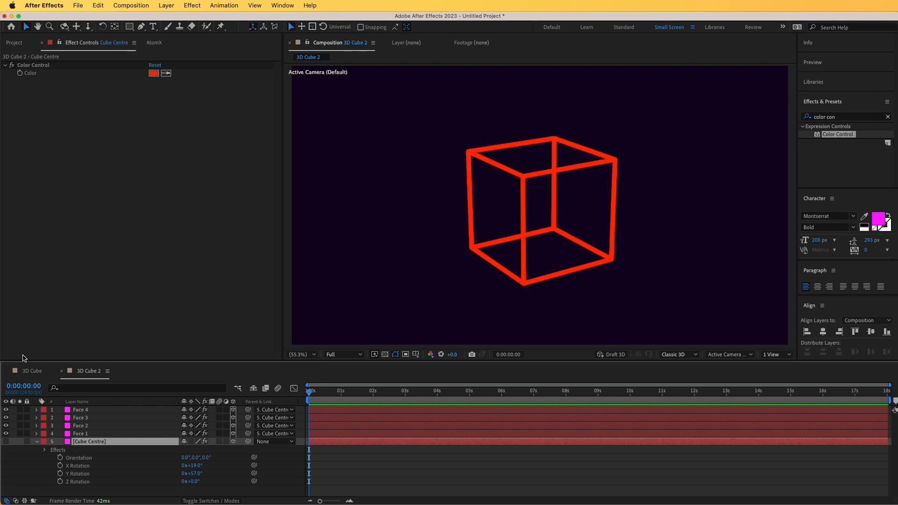
pyautogui.click(152, 72)
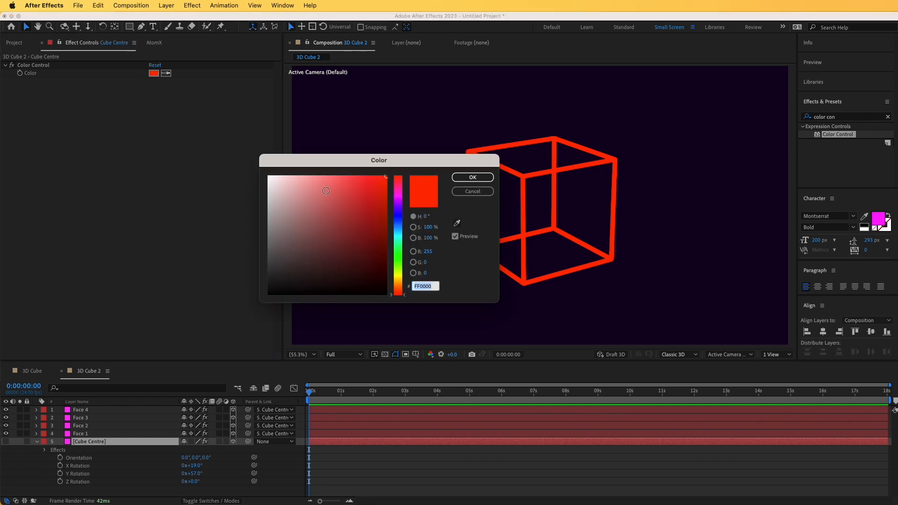
pyautogui.moveTo(397, 212); pyautogui.dragTo(394, 240)
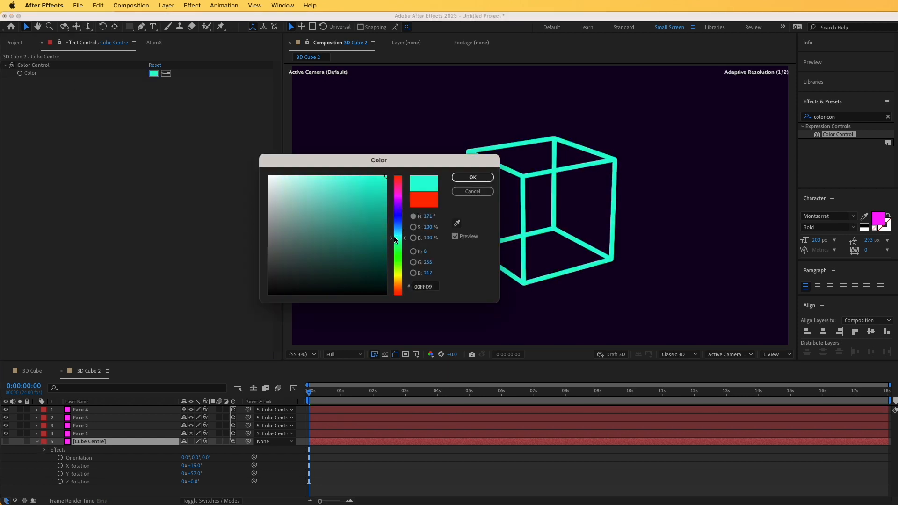
pyautogui.moveTo(365, 195); pyautogui.dragTo(344, 175)
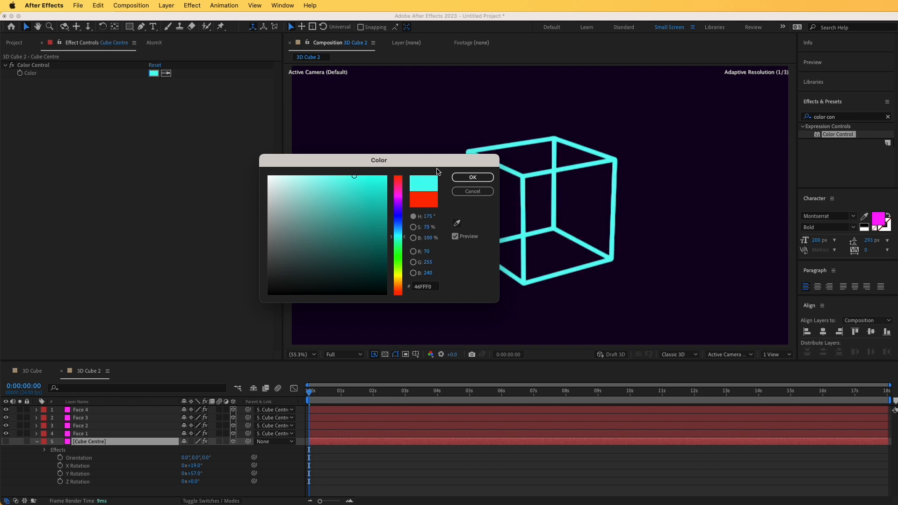
pyautogui.click(471, 177)
pyautogui.moveTo(194, 474)
pyautogui.mouseDown()
pyautogui.moveTo(210, 463)
pyautogui.moveTo(198, 473)
pyautogui.moveTo(215, 472)
pyautogui.moveTo(183, 469)
pyautogui.mouseUp()
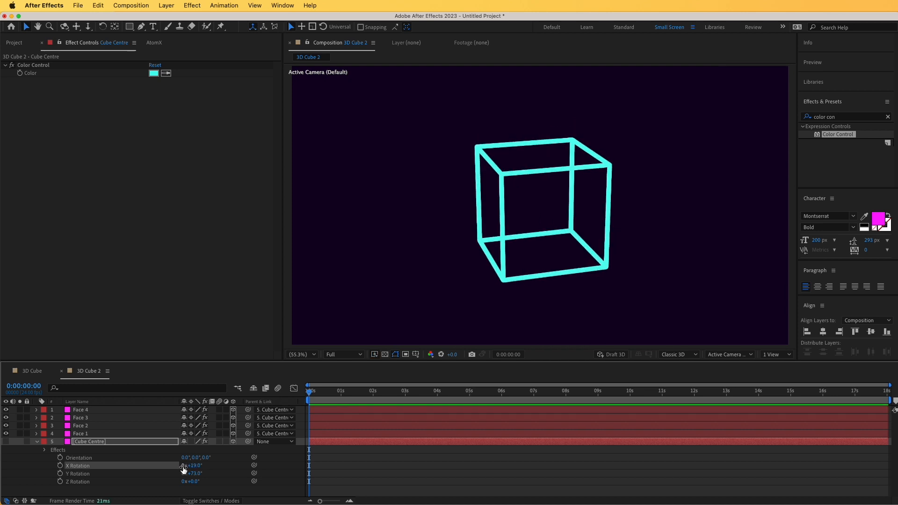